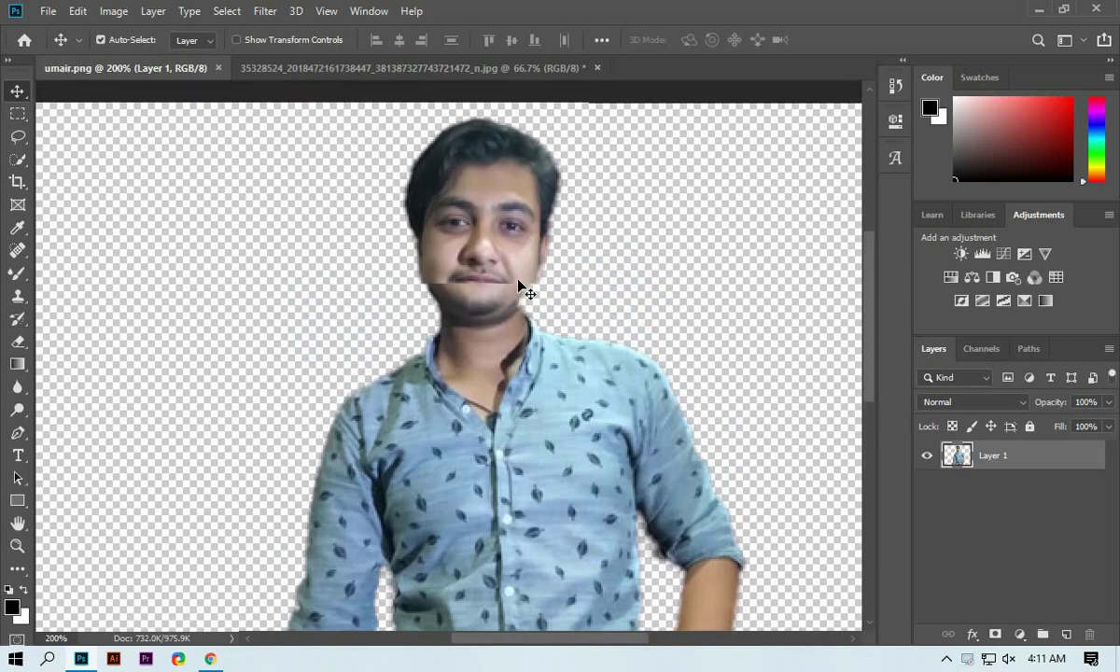
- Duplicate Layer 1 within the same document and name the copy after the pictured man
left_click_drag(541, 639, 567, 639)
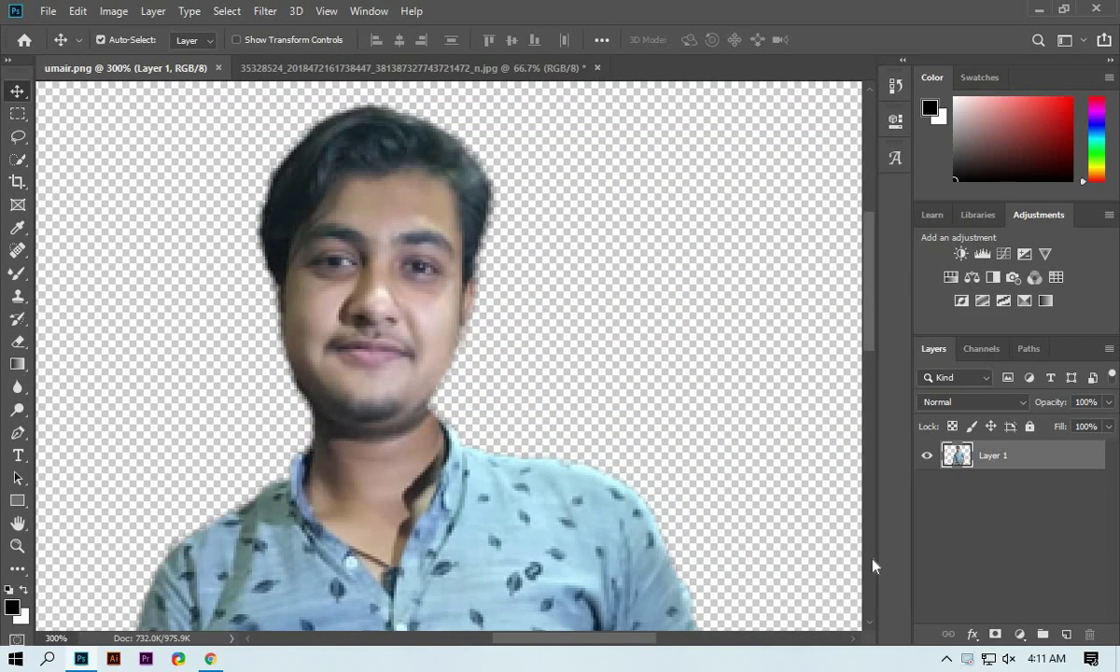
right_click(997, 457)
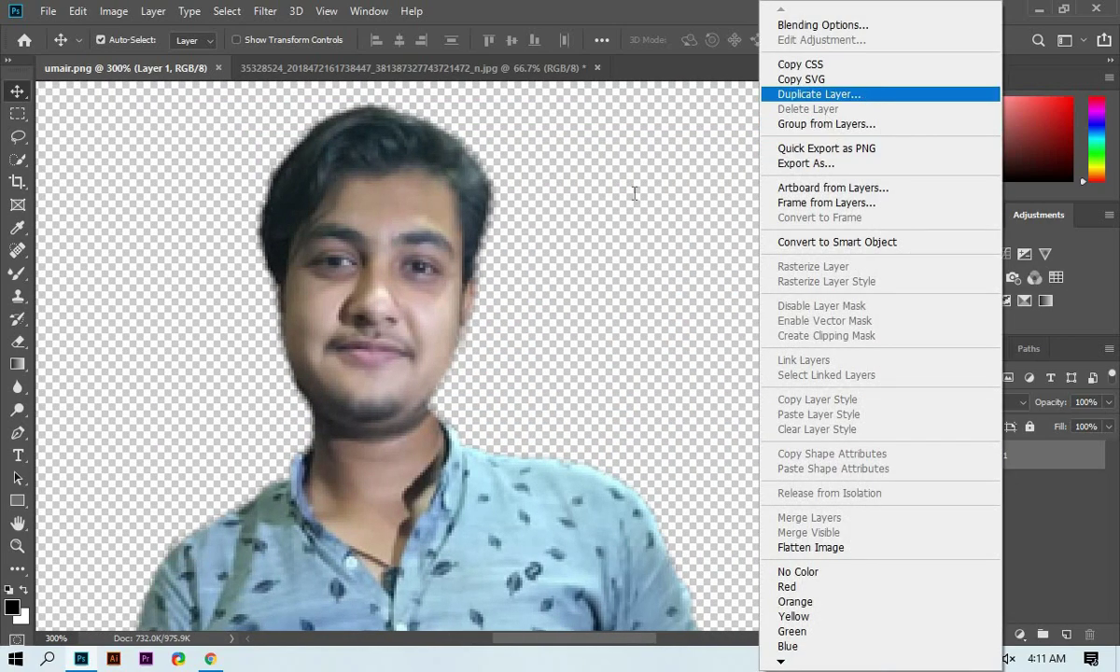
left_click(794, 94)
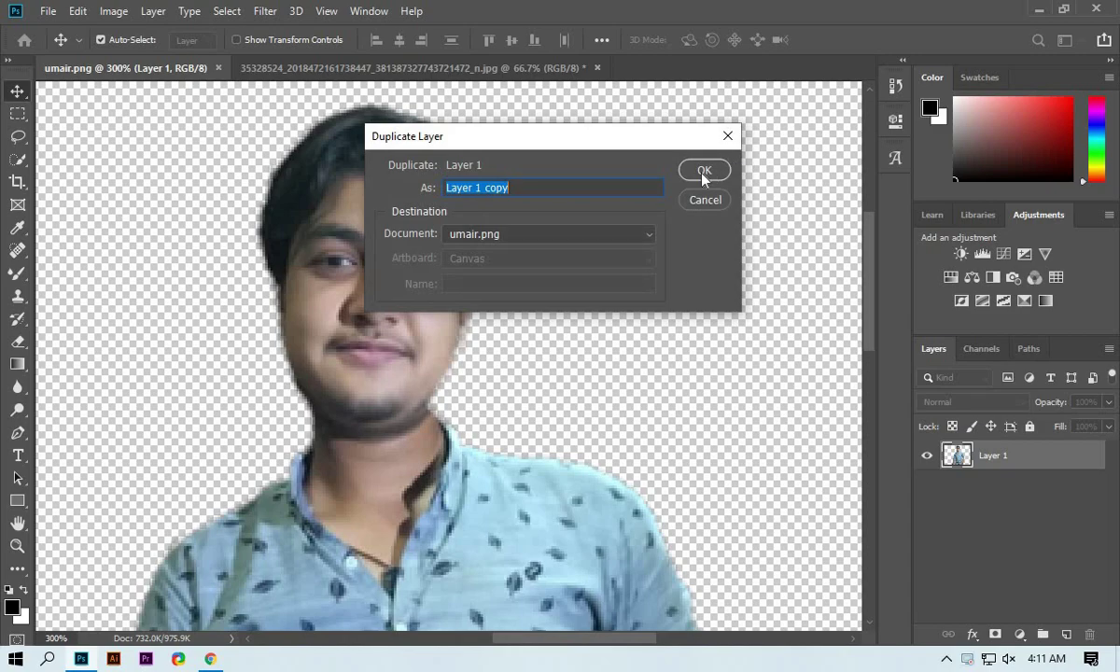
type("umair")
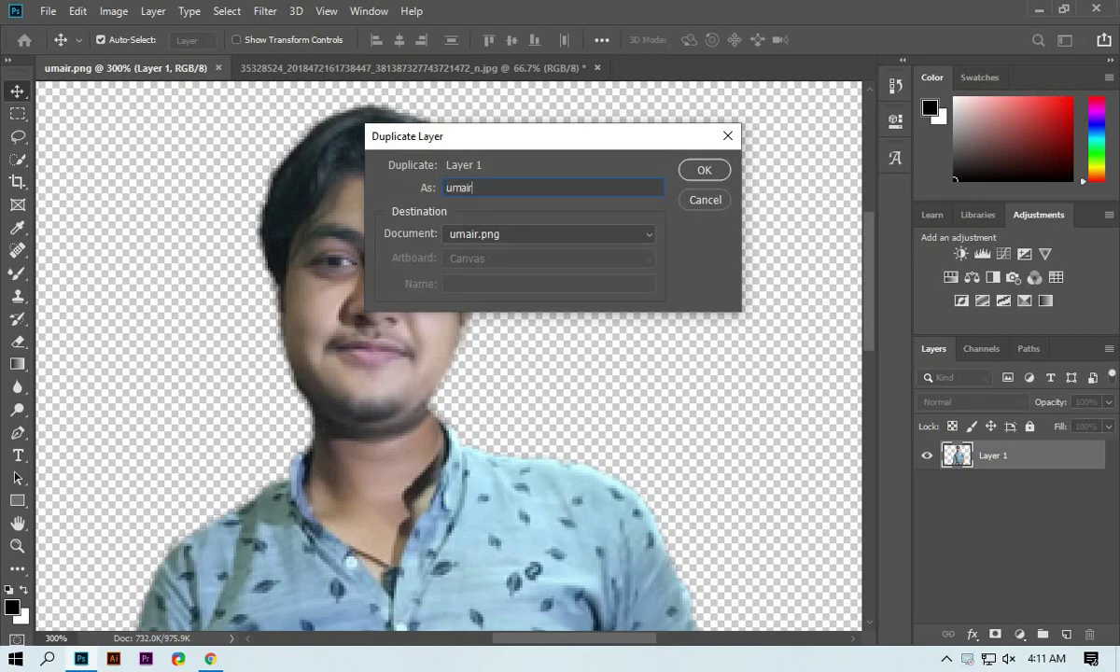
left_click(702, 170)
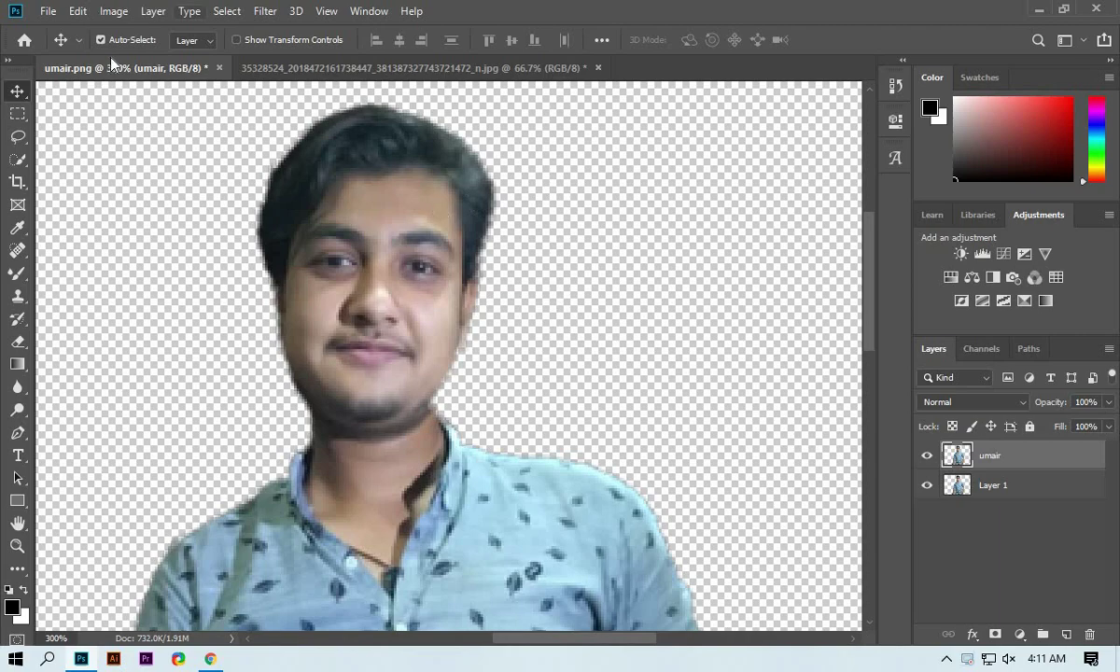
- Apply a High Pass filter with a radius of 1.0 pixel to the duplicated portrait layer
scroll(201, 178, "up", 2)
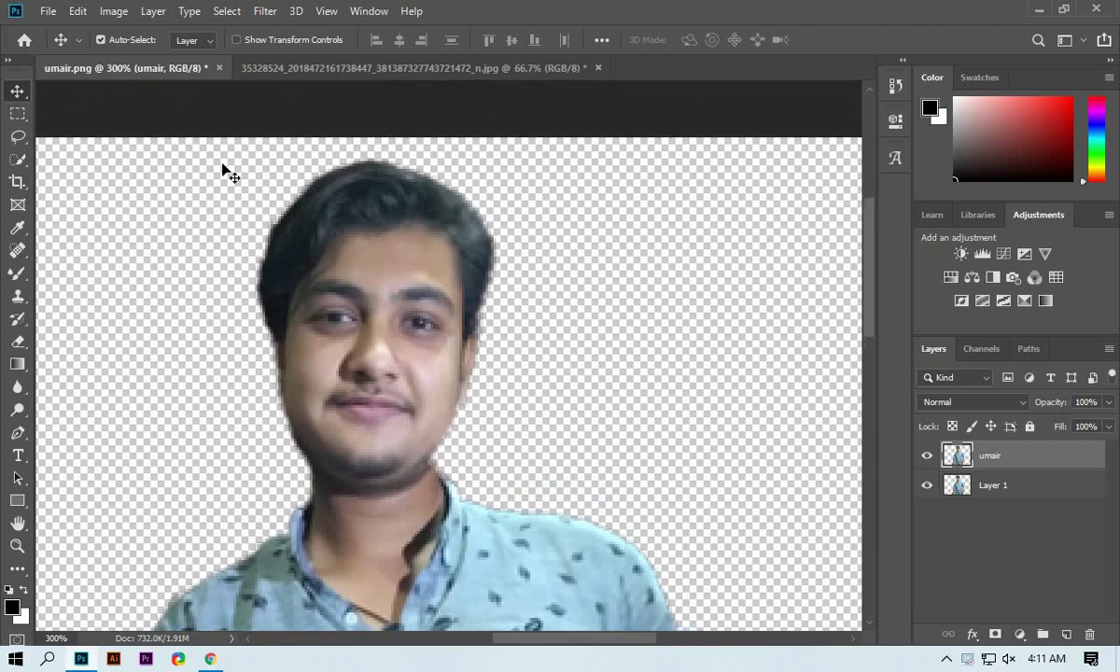
left_click(264, 11)
mouse_move(376, 357)
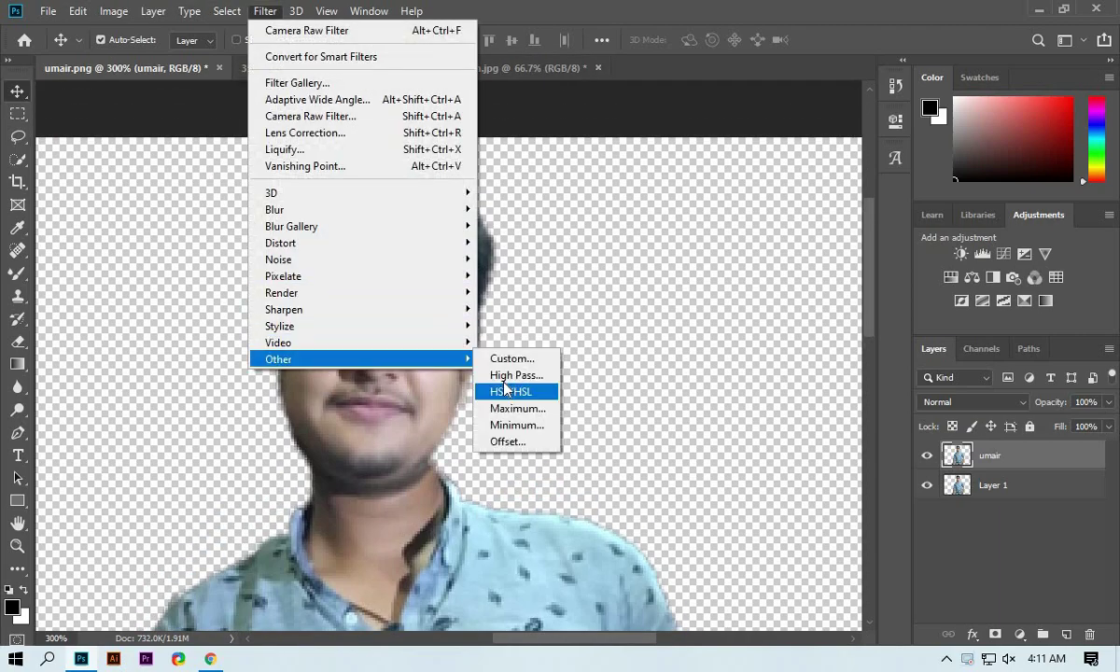
left_click(511, 375)
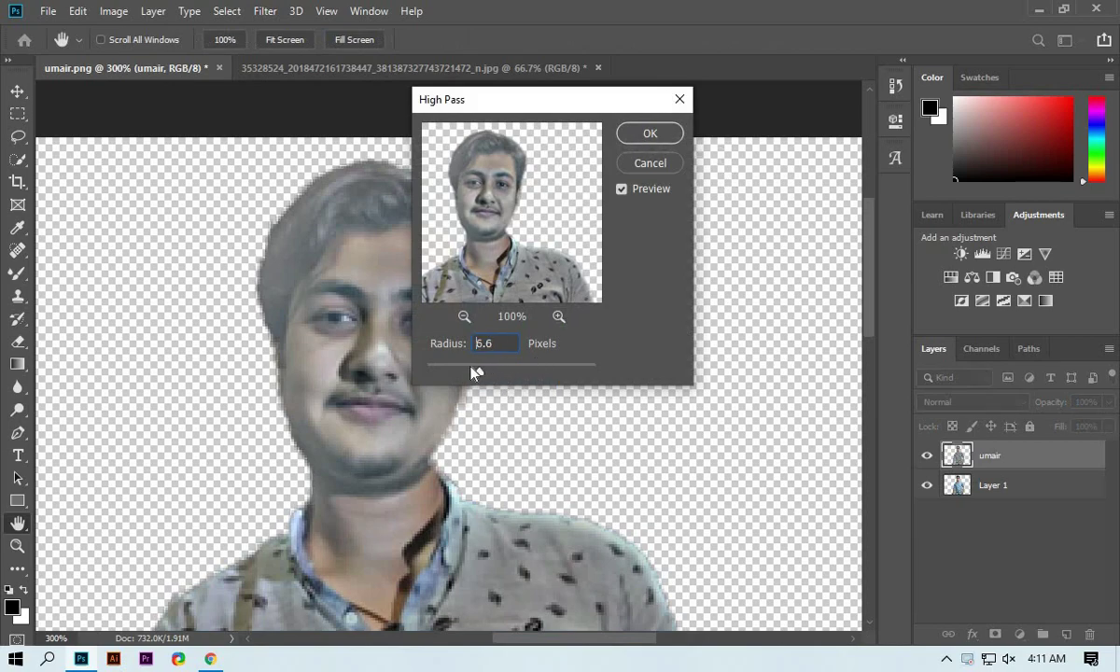
left_click_drag(465, 374, 437, 367)
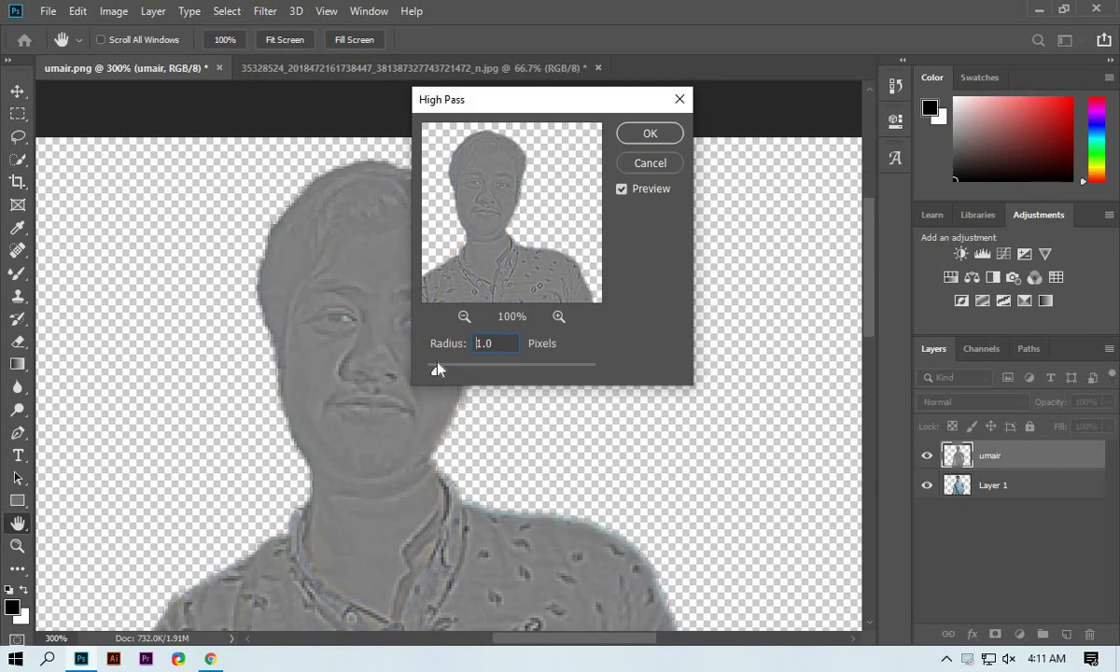
left_click(623, 137)
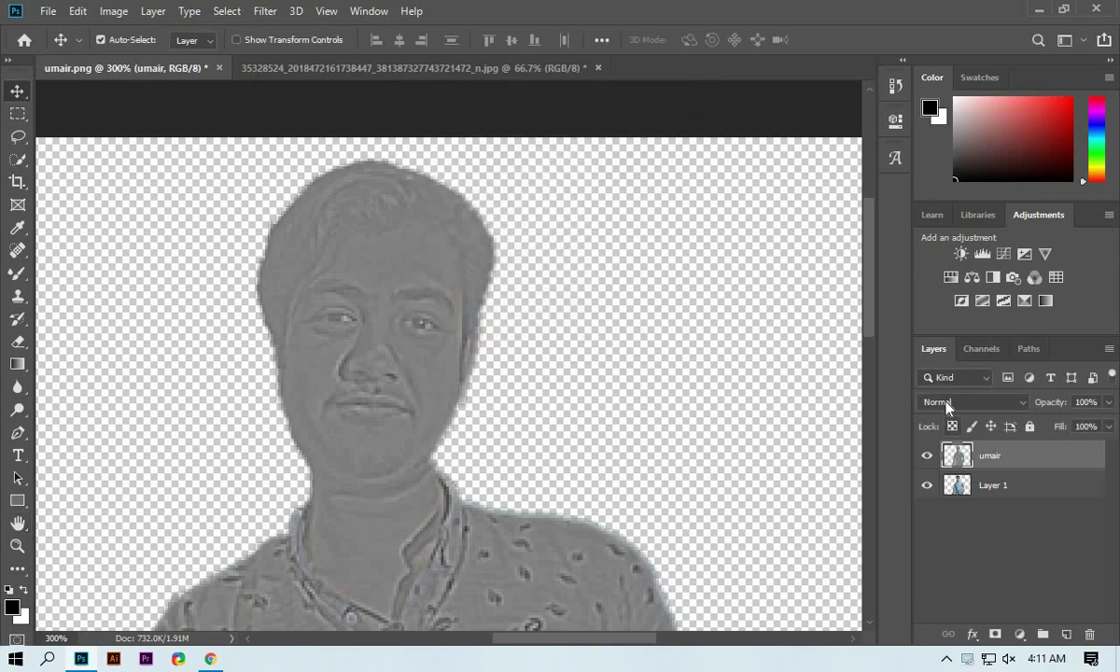
- Set the filtered layer's blend mode to Soft Light and merge it down into Layer 1
left_click(945, 401)
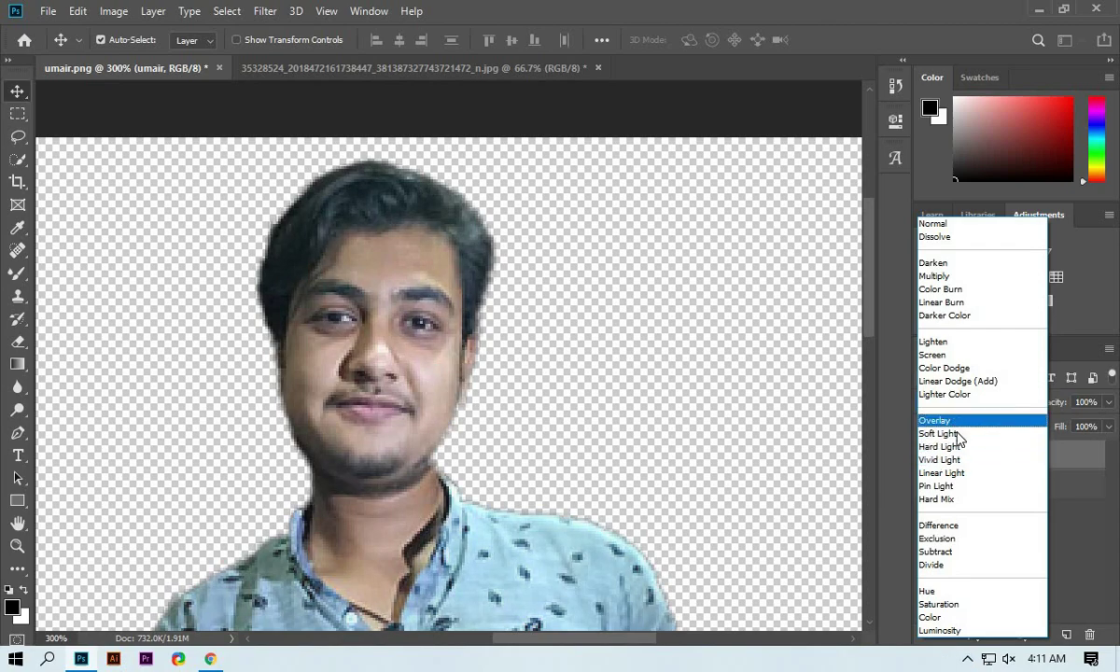
left_click(954, 434)
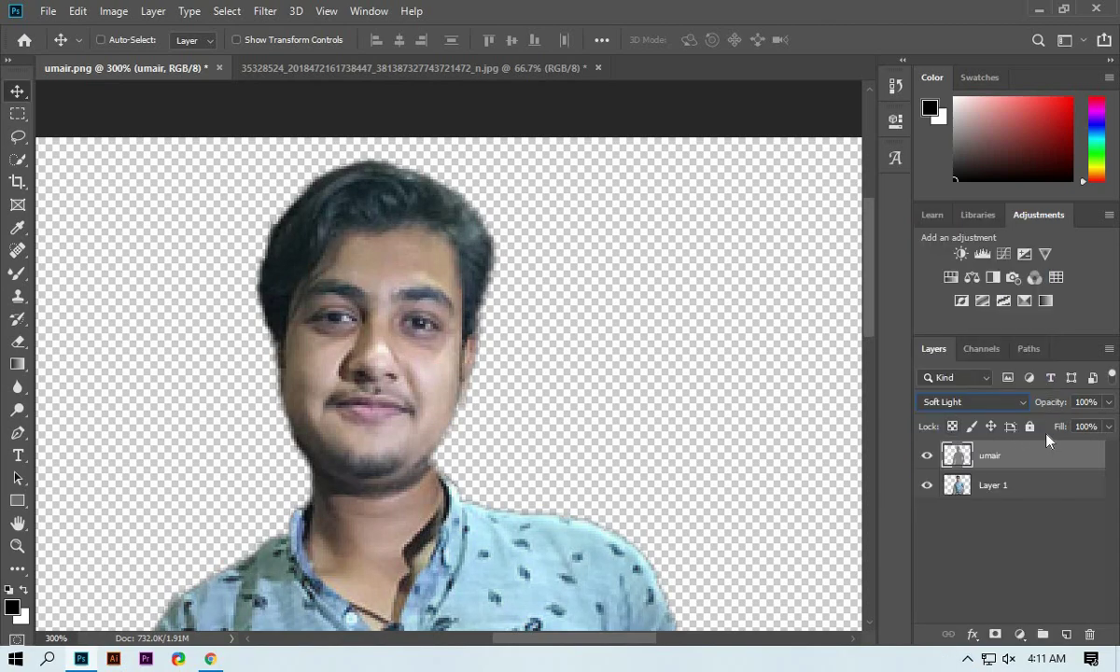
key("ctrl+e")
- Smooth the forehead skin with the Mixer Brush at 16% wet, 75% load and 90% mix, reducing the brush size from 15 to 8
left_click_drag(574, 637, 542, 623)
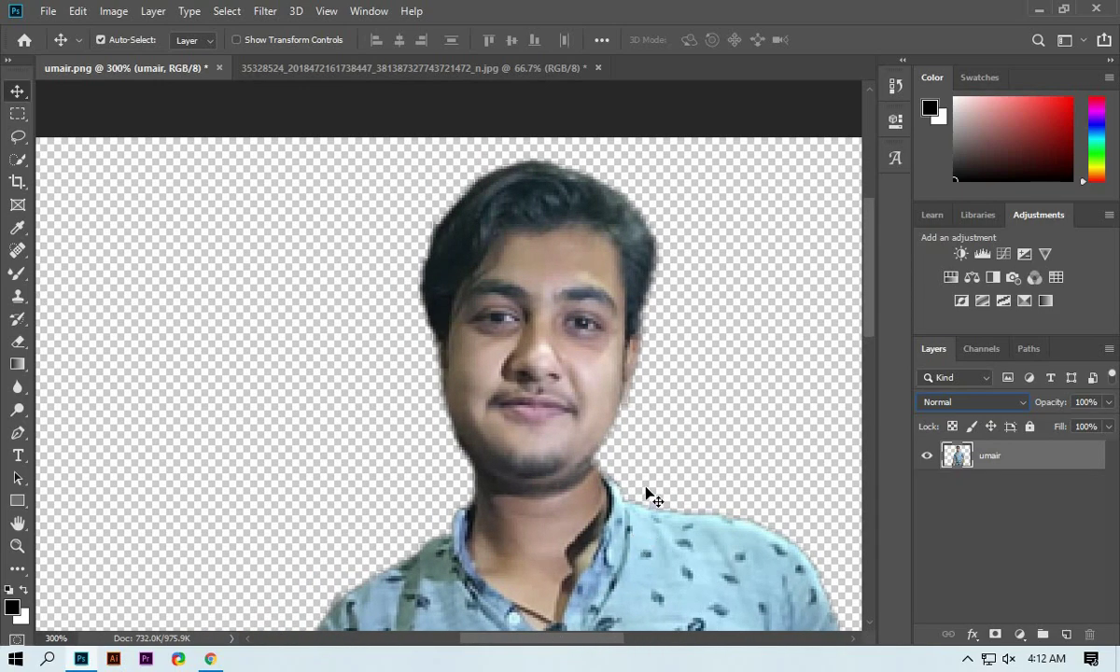
key("ctrl+plus")
scroll(629, 529, "up", 3)
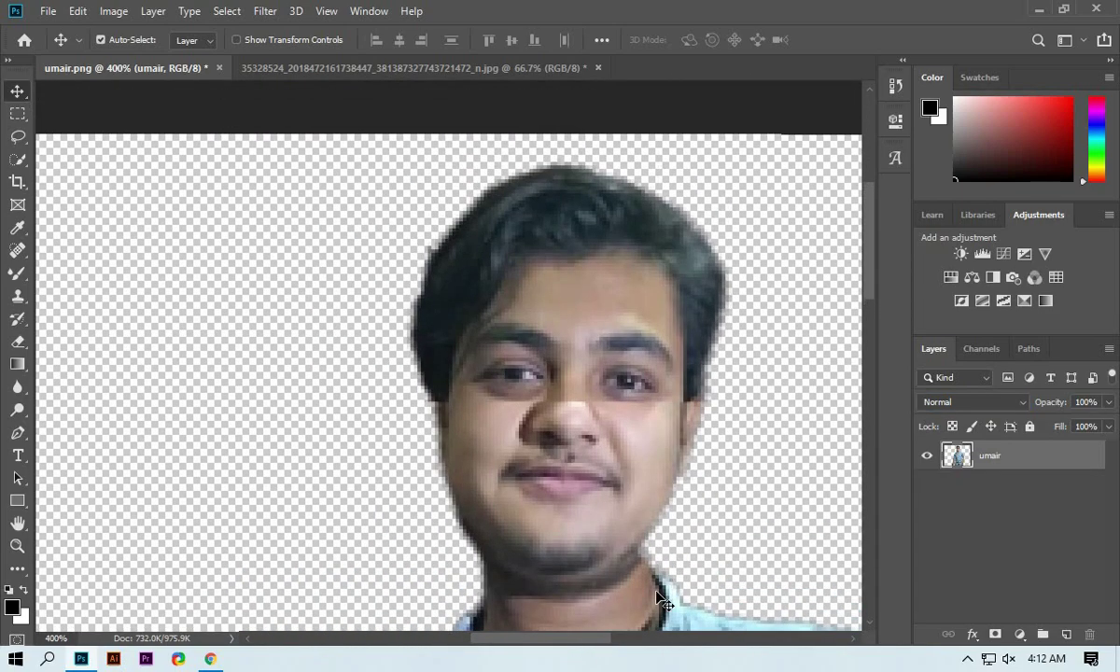
left_click_drag(585, 646, 594, 652)
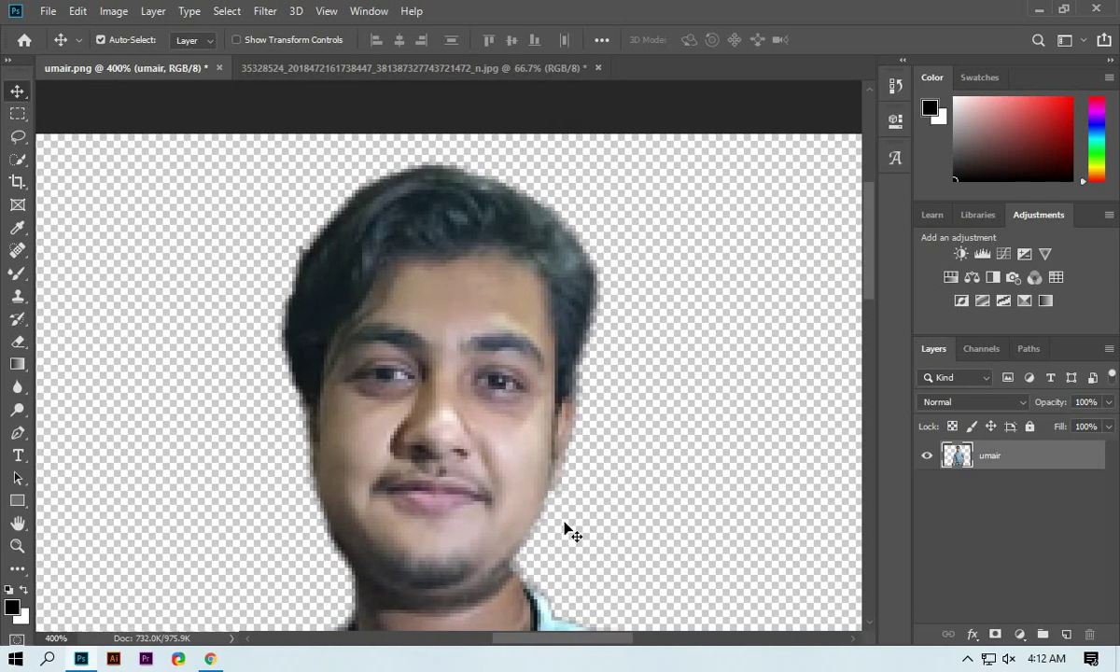
scroll(571, 530, "up", 2)
left_click(17, 275)
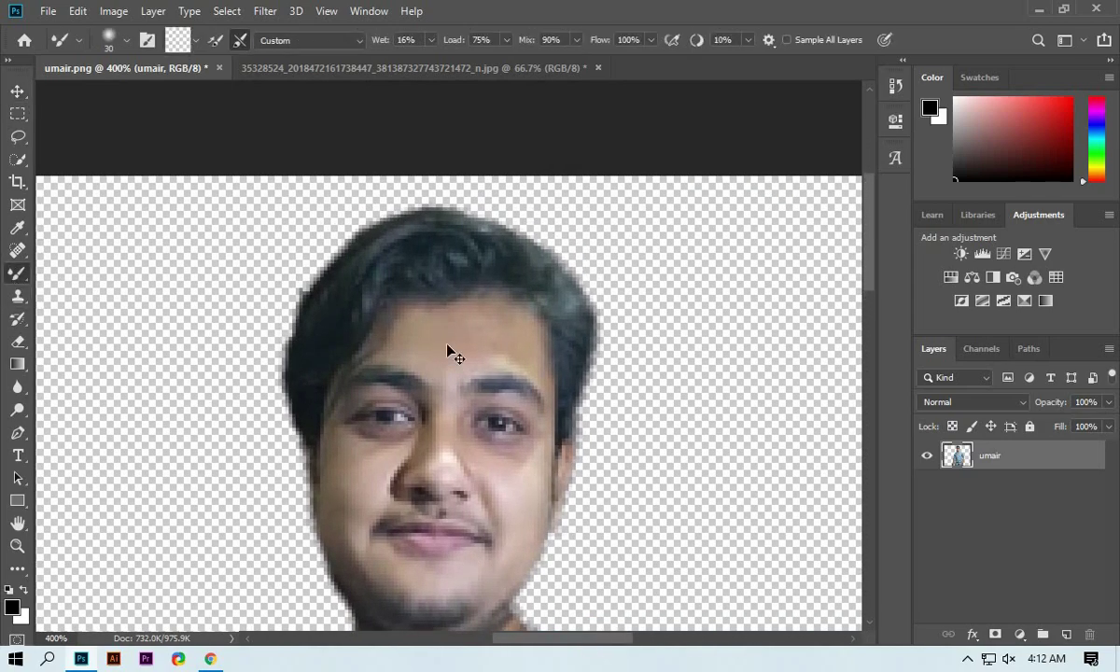
scroll(448, 350, "up", 2)
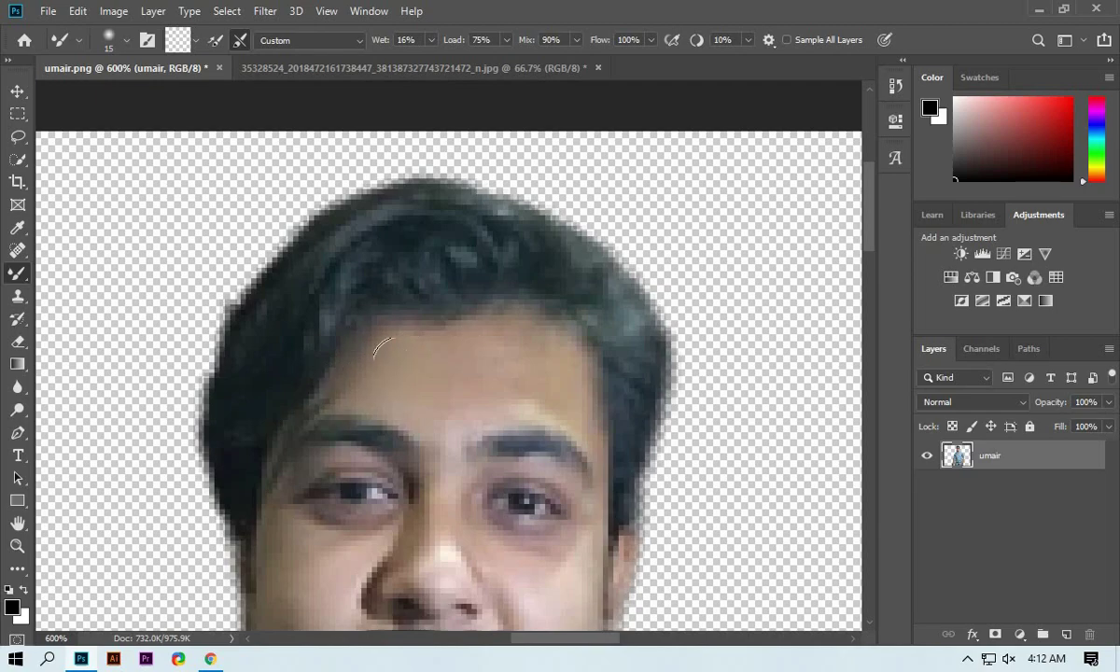
key("bracketleft")
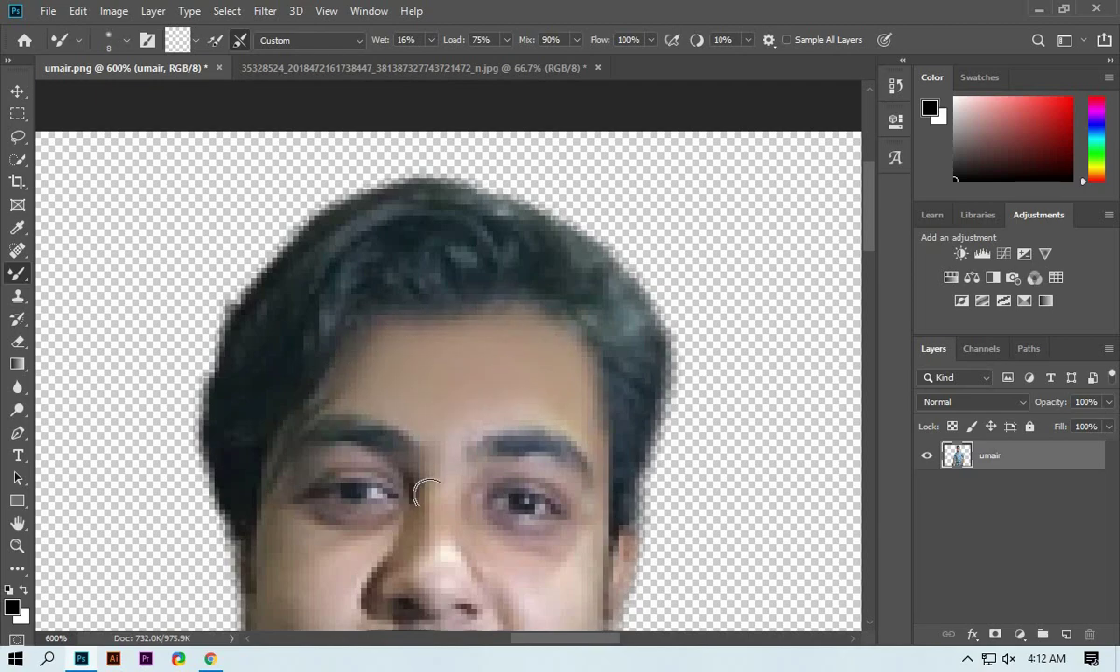
- Smooth the skin on the nose, cheeks and chin with the Mixer Brush, enlarging it from size 5 to 15
scroll(594, 449, "down", 1)
scroll(456, 386, "down", 1)
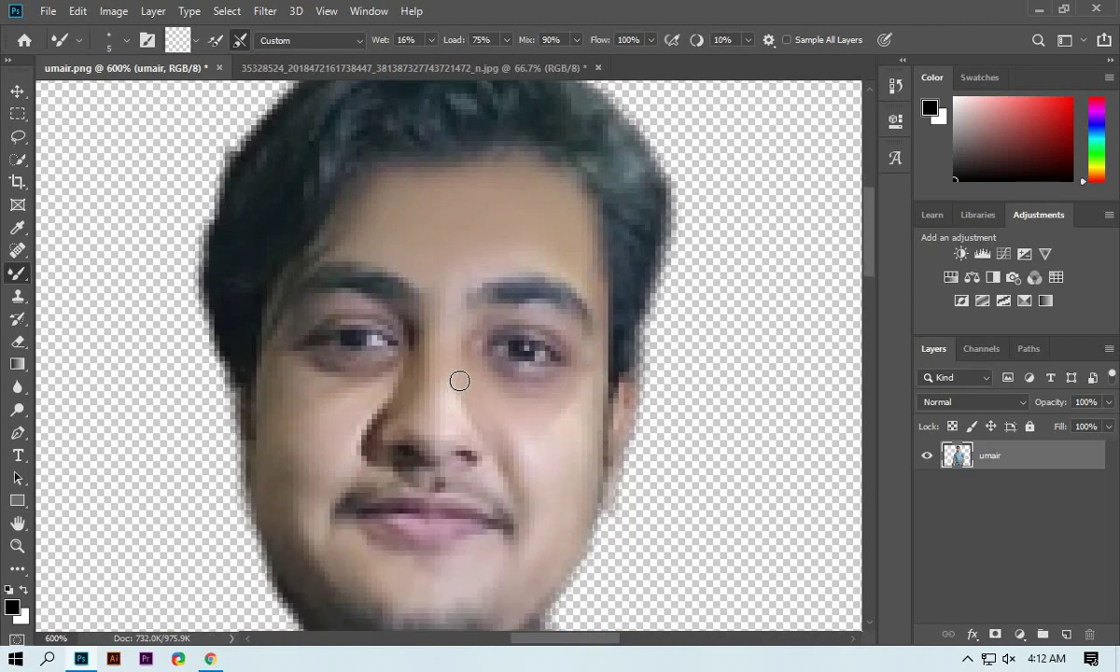
key("bracketright")
key("bracketright")
key("bracketright")
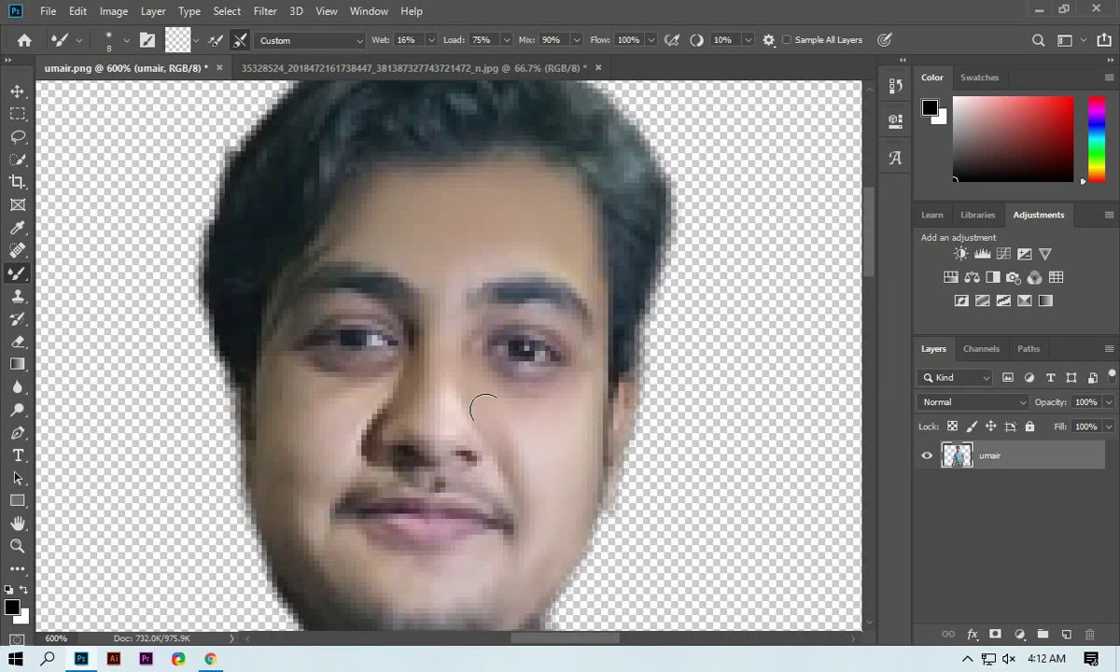
scroll(370, 509, "down", 1)
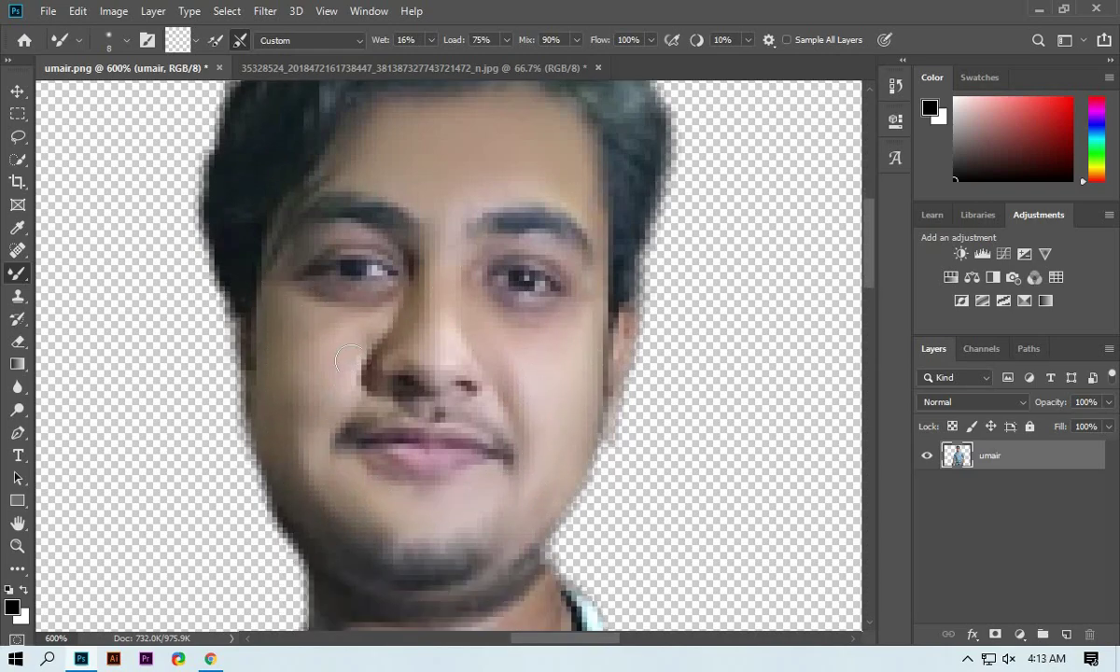
key("bracketright")
key("bracketright")
key("bracketright")
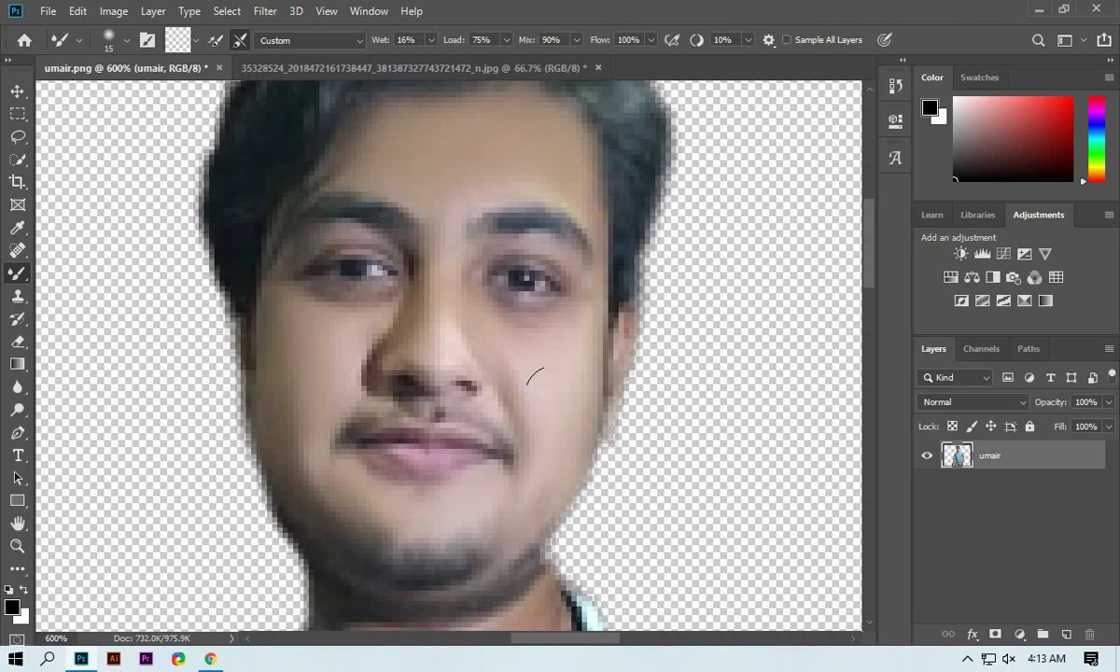
- Blend the fine skin areas beside the eyebrow and hairline with the Mixer Brush at size 4
key("bracketleft")
key("bracketleft")
key("bracketleft")
key("bracketleft")
key("bracketleft")
key("bracketleft")
key("bracketleft")
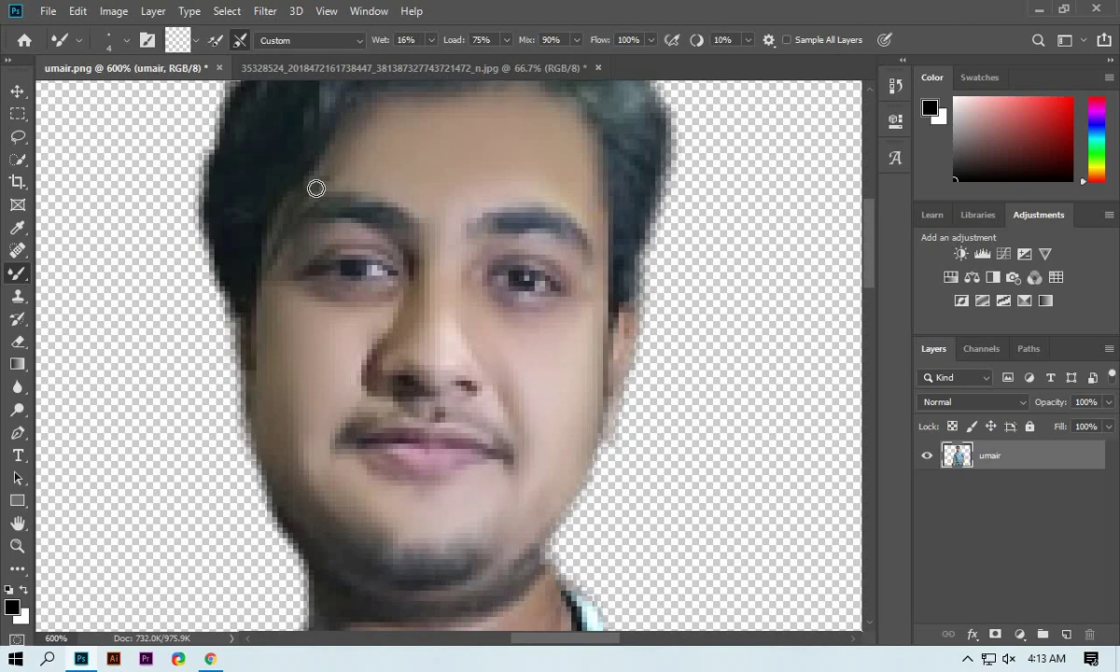
- Smooth the skin of the neck and open collar area with the Mixer Brush, adjusting its size to the area
scroll(373, 326, "down", 5)
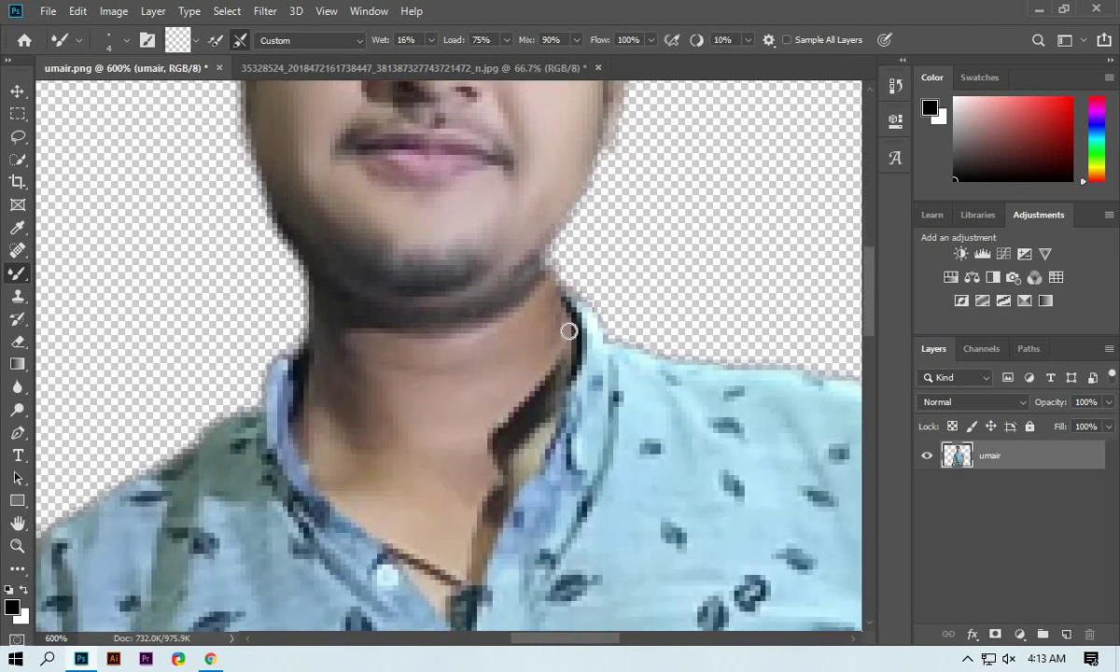
key("bracketright")
key("bracketright")
key("bracketright")
key("bracketright")
key("bracketright")
key("bracketright")
key("bracketright")
key("bracketright")
key("bracketright")
key("bracketleft")
key("bracketleft")
key("bracketleft")
key("bracketright")
key("bracketright")
key("bracketright")
- Smooth the skin of both forearms and the hand in the pocket with the Mixer Brush, using about size 9 for the hand
key("ctrl+minus")
key("ctrl+minus")
key("ctrl+minus")
scroll(560, 466, "down", 5)
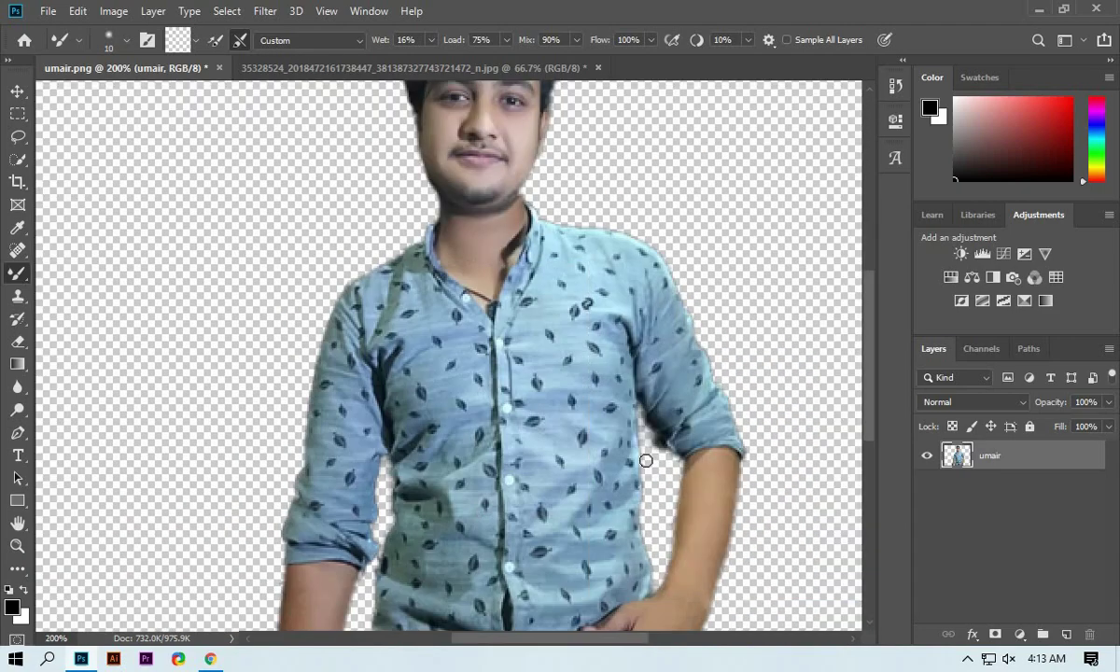
key("bracketleft")
key("bracketleft")
key("bracketleft")
key("bracketleft")
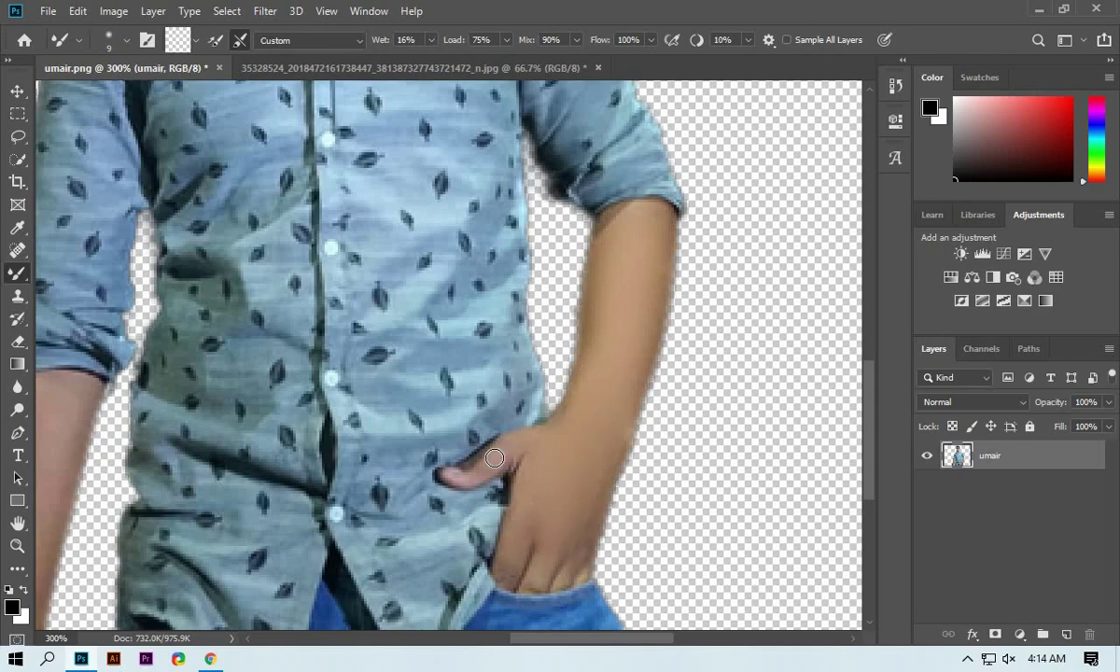
scroll(476, 579, "left", 5)
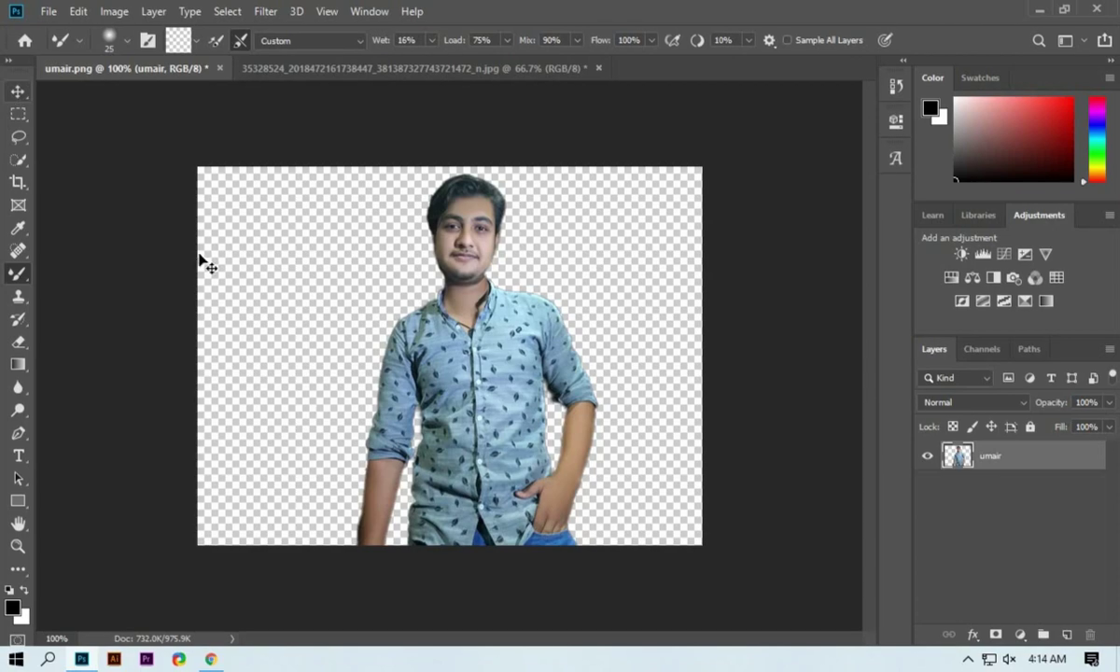
- Copy the retouched cut-out into the painted background image and duplicate it, placing the two figures side by side
key("v")
left_click_drag(512, 400, 439, 411)
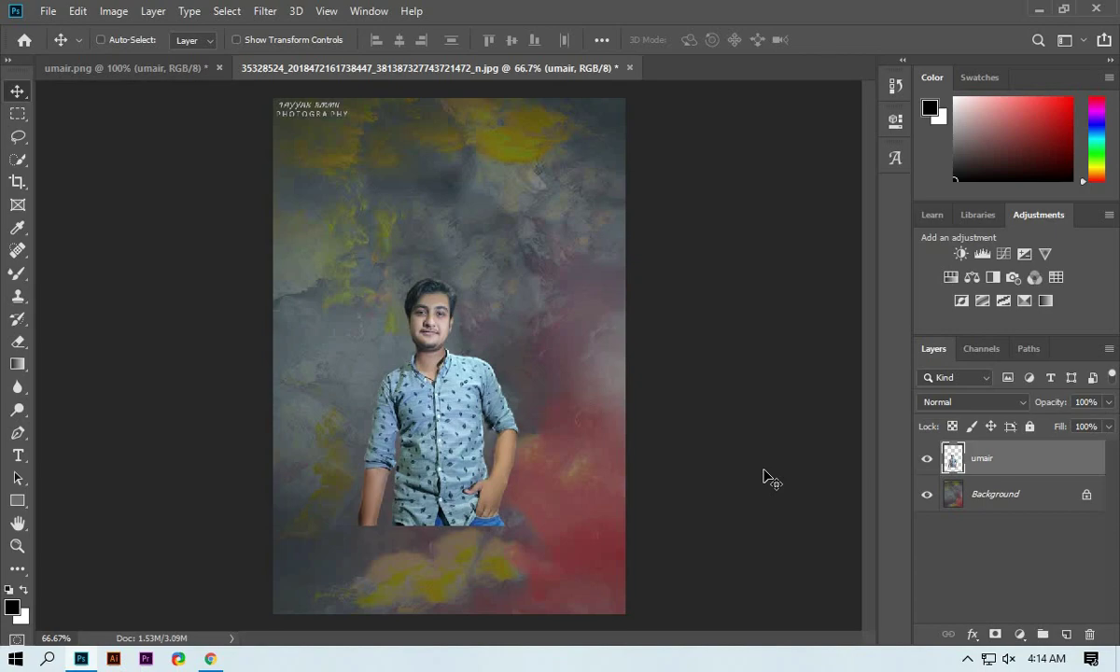
key("ctrl+j")
left_click_drag(437, 456, 379, 418)
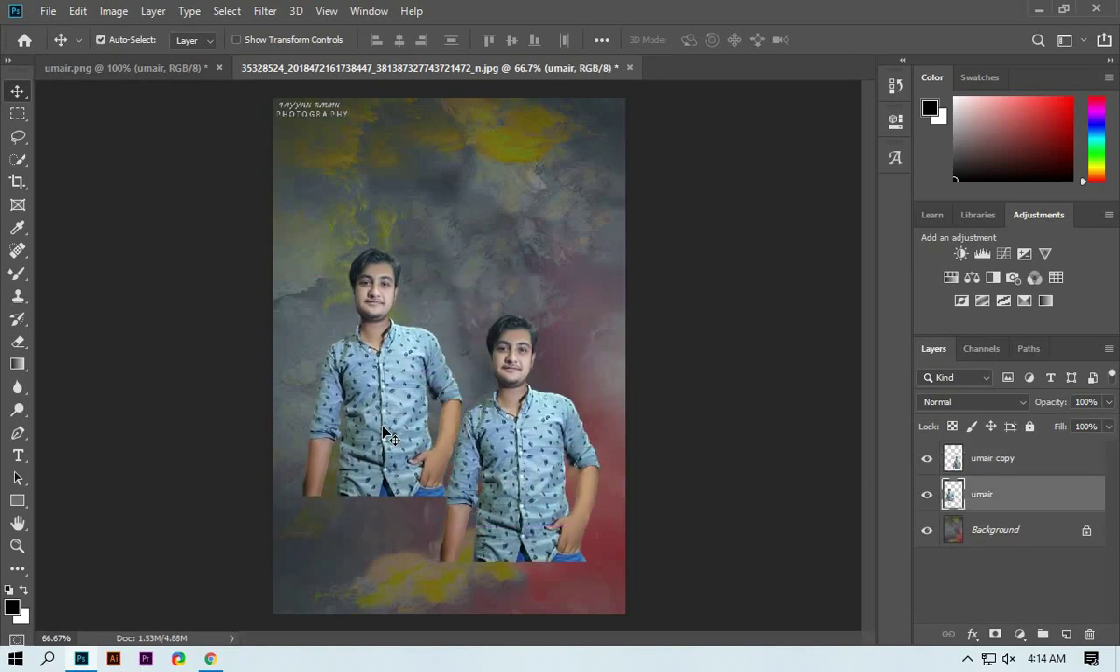
- Enlarge the rear figure to about 221%, rotate it about 10 degrees clockwise and position it to fill the background's left side
key("ctrl+t")
left_click_drag(527, 246, 715, 218)
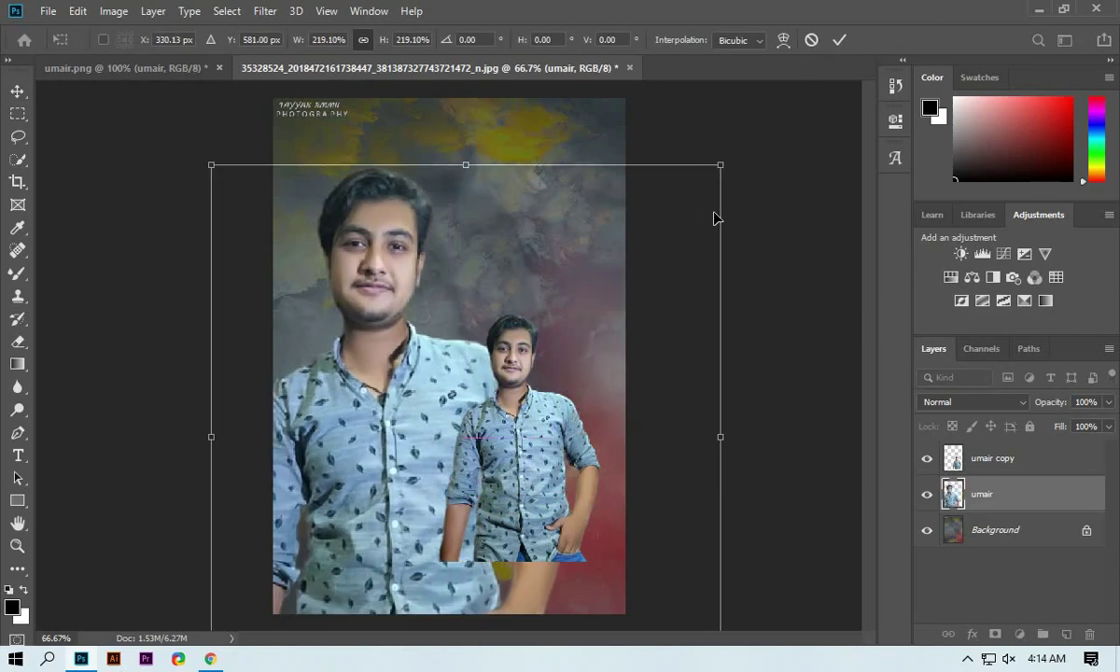
left_click_drag(720, 164, 727, 157)
left_click_drag(794, 159, 878, 201)
left_click_drag(543, 399, 521, 374)
left_click_drag(788, 225, 702, 216)
mouse_move(387, 382)
left_mouse_down()
mouse_move(374, 359)
mouse_move(390, 365)
left_mouse_up()
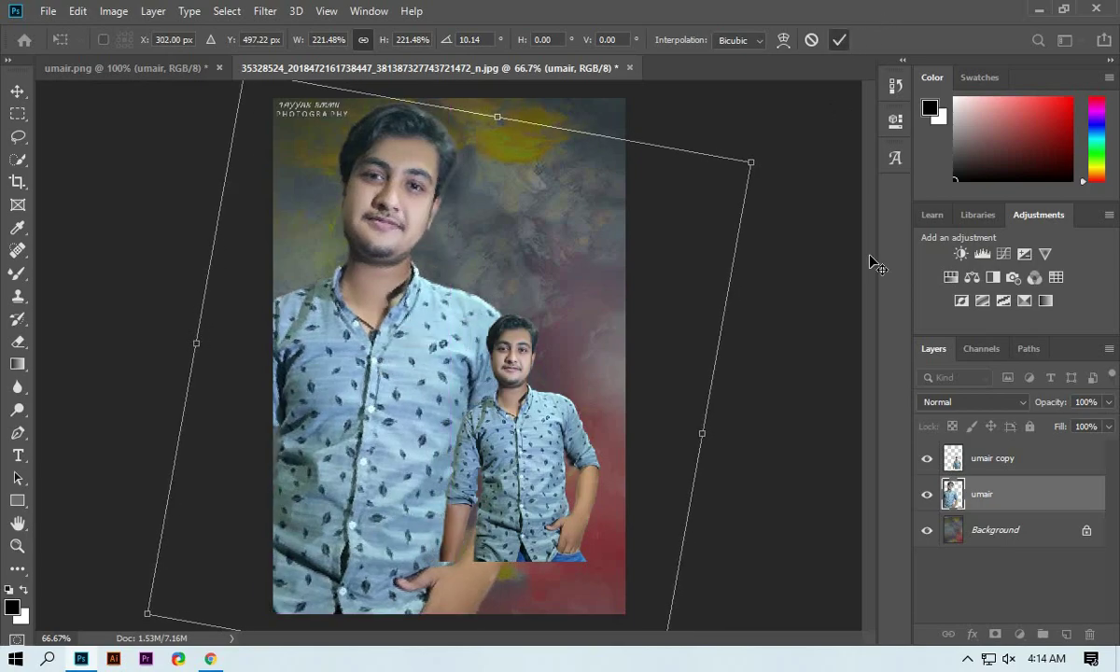
key("Return")
left_click(262, 12)
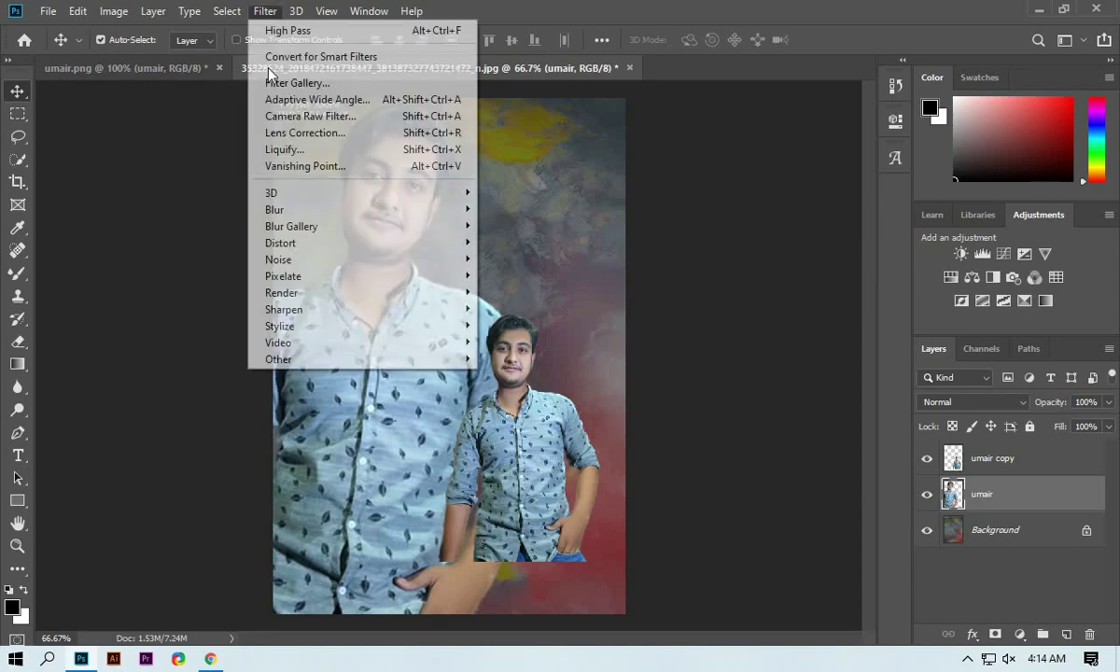
left_click(276, 103)
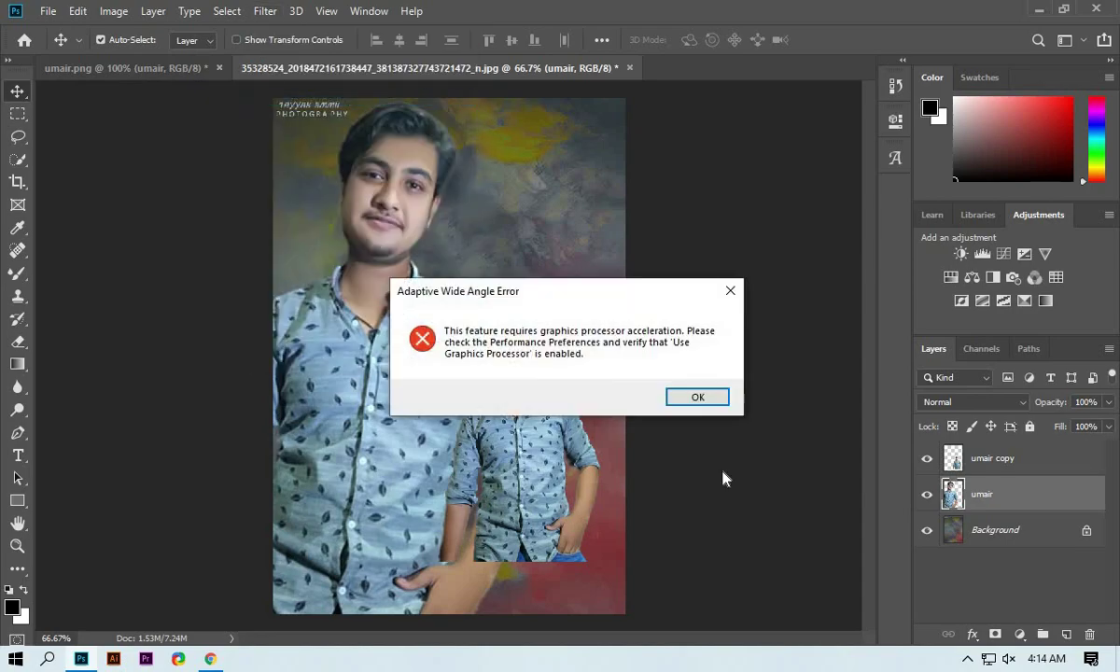
left_click(714, 396)
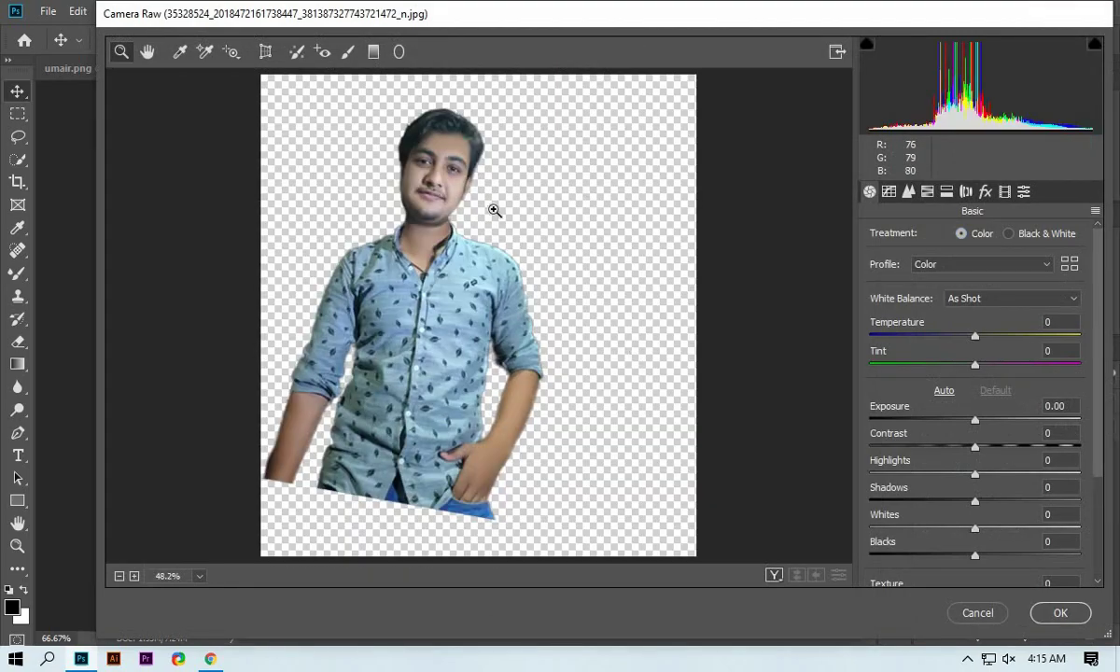
- Tone the rear figure in Camera Raw: contrast -31, highlights -48, shadows +13, whites -44, blacks +20, texture +3, clarity -10, saturation +50
left_click_drag(363, 100, 590, 302)
left_click_drag(976, 422, 996, 565)
double_click(975, 425)
scroll(982, 579, "down", 3)
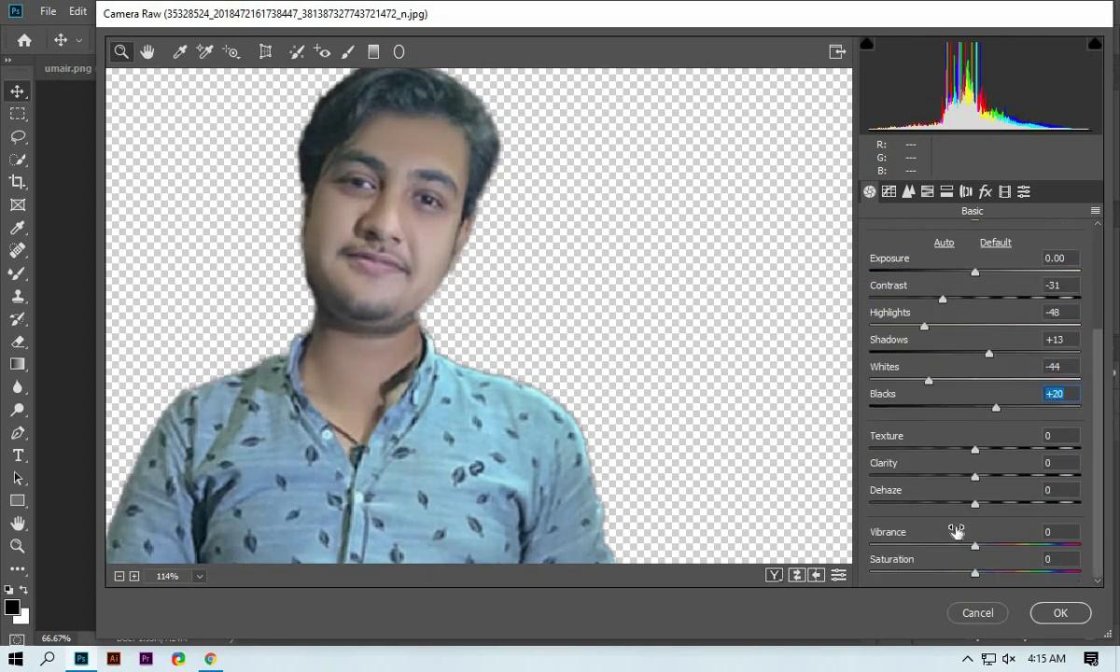
left_click_drag(976, 477, 978, 450)
left_click_drag(972, 575, 1055, 614)
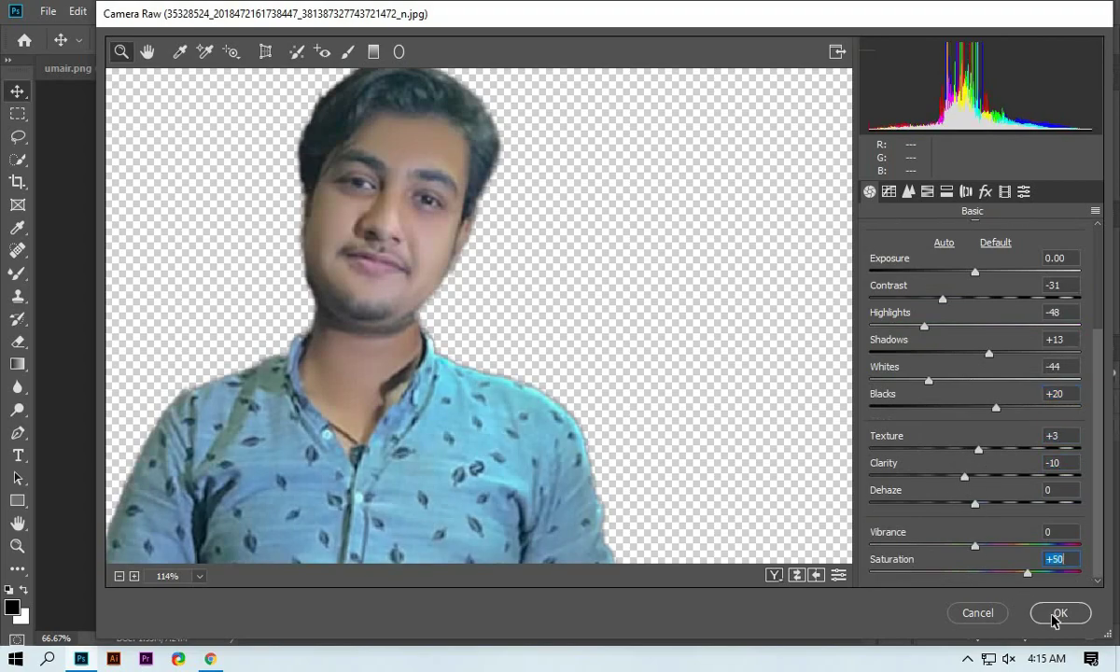
- Set the rear figure's HSL saturation to oranges -51, yellows -100, purples -100 and magentas +3, slightly reduce the reds, and apply the filter
left_click(927, 192)
left_click_drag(980, 301, 1007, 302)
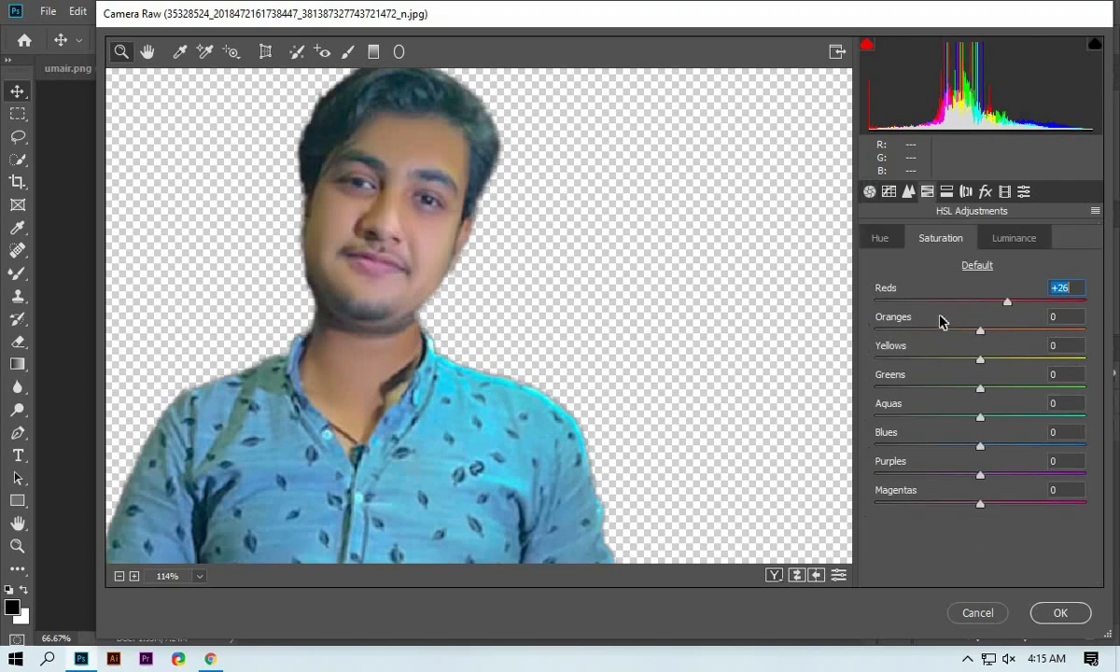
left_click(938, 327)
left_click_drag(976, 359, 857, 363)
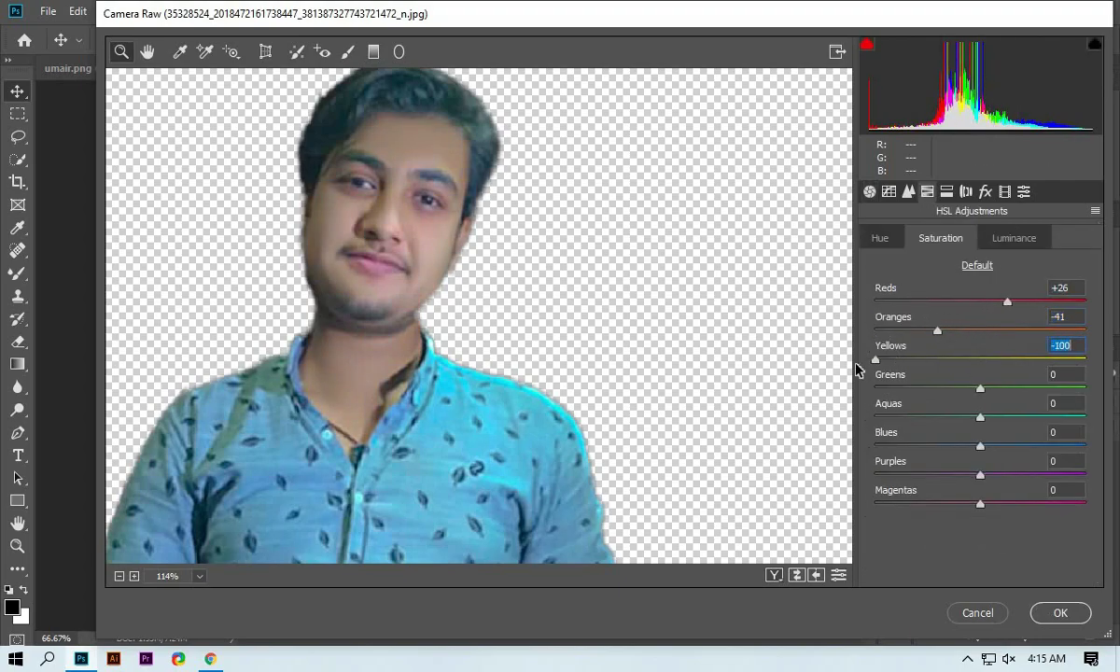
mouse_move(938, 330)
left_mouse_down()
mouse_move(920, 325)
mouse_move(934, 329)
left_mouse_up()
left_click_drag(981, 475, 874, 492)
left_click_drag(976, 505, 935, 504)
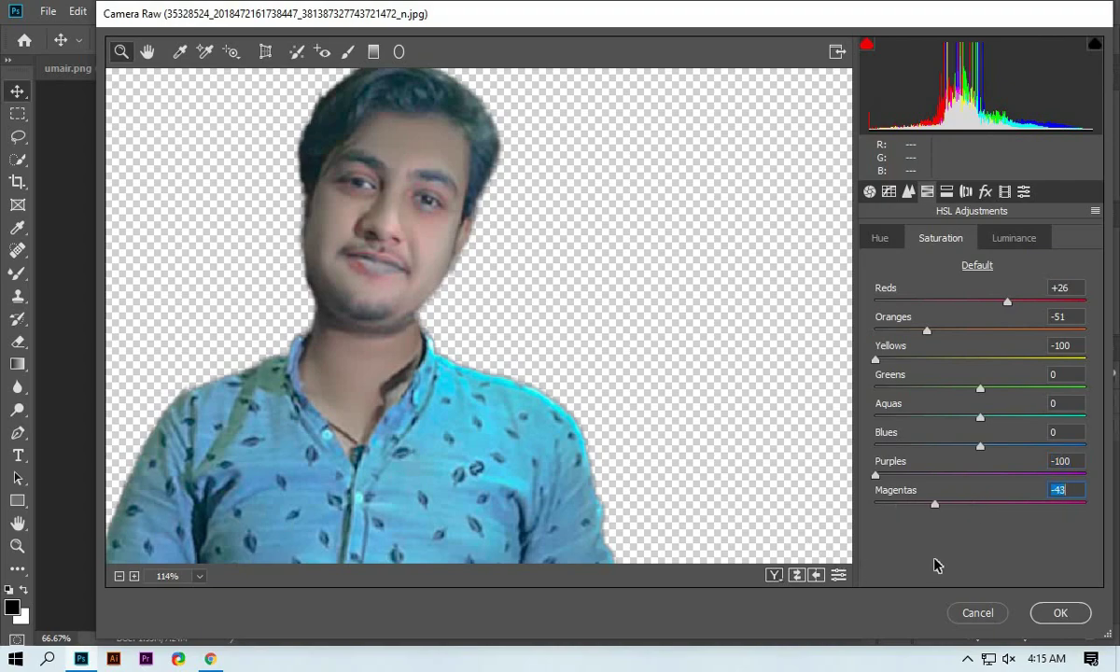
left_click_drag(936, 565, 985, 572)
key("ctrl+0")
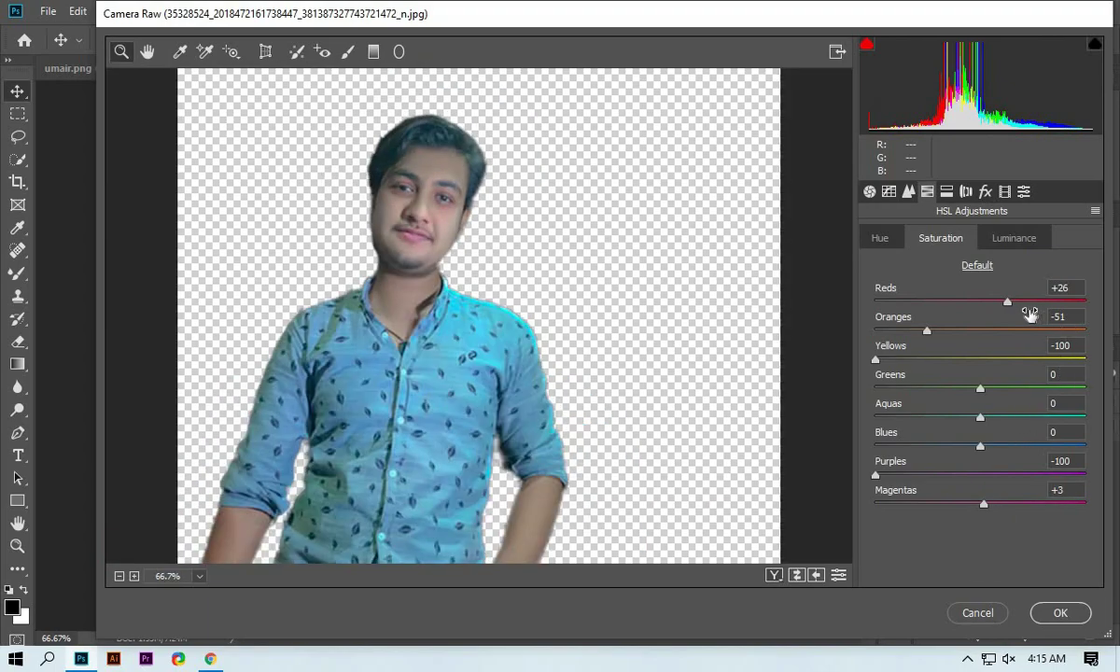
left_click_drag(1007, 301, 971, 298)
left_click(1060, 613)
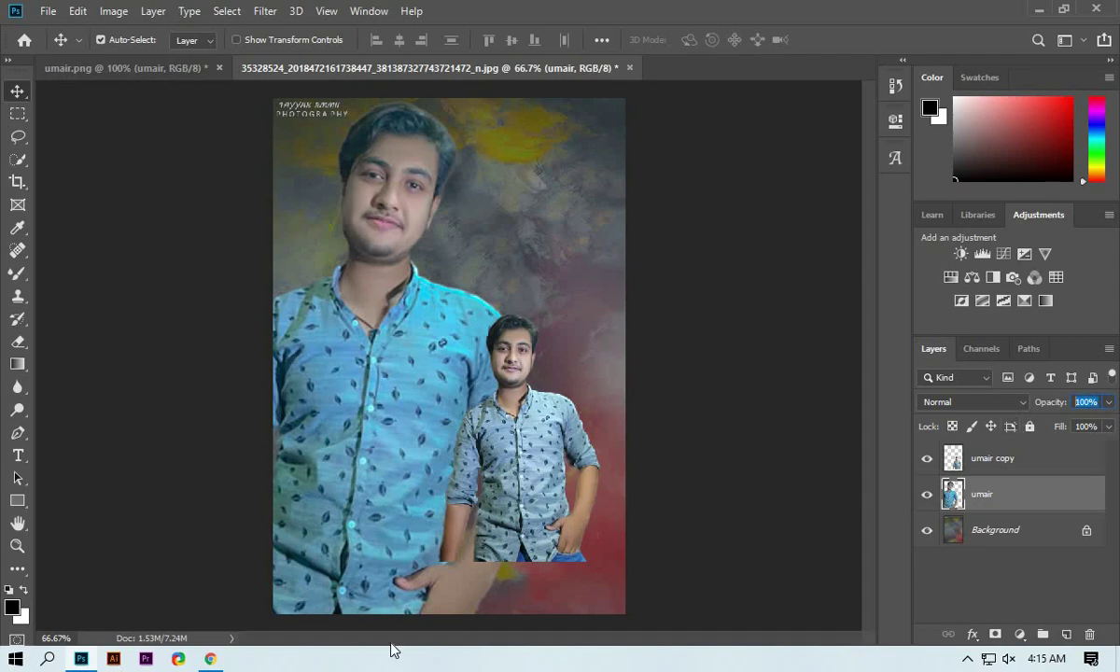
- Set the opacity of the rear figure's layer to 39%
type("2")
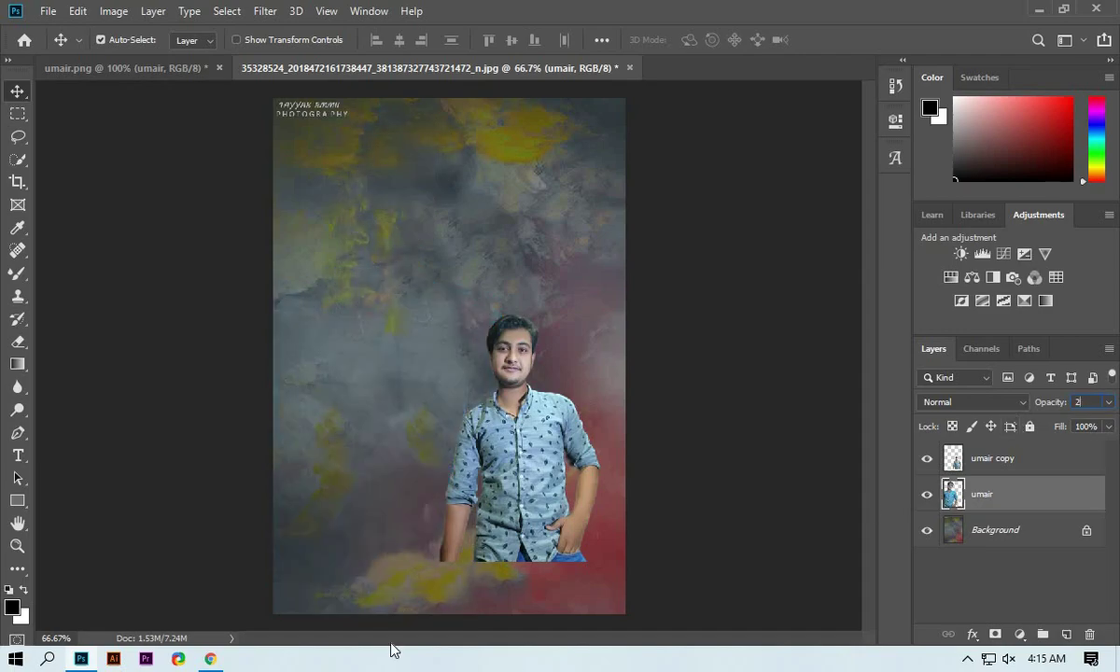
type("53")
key("Return")
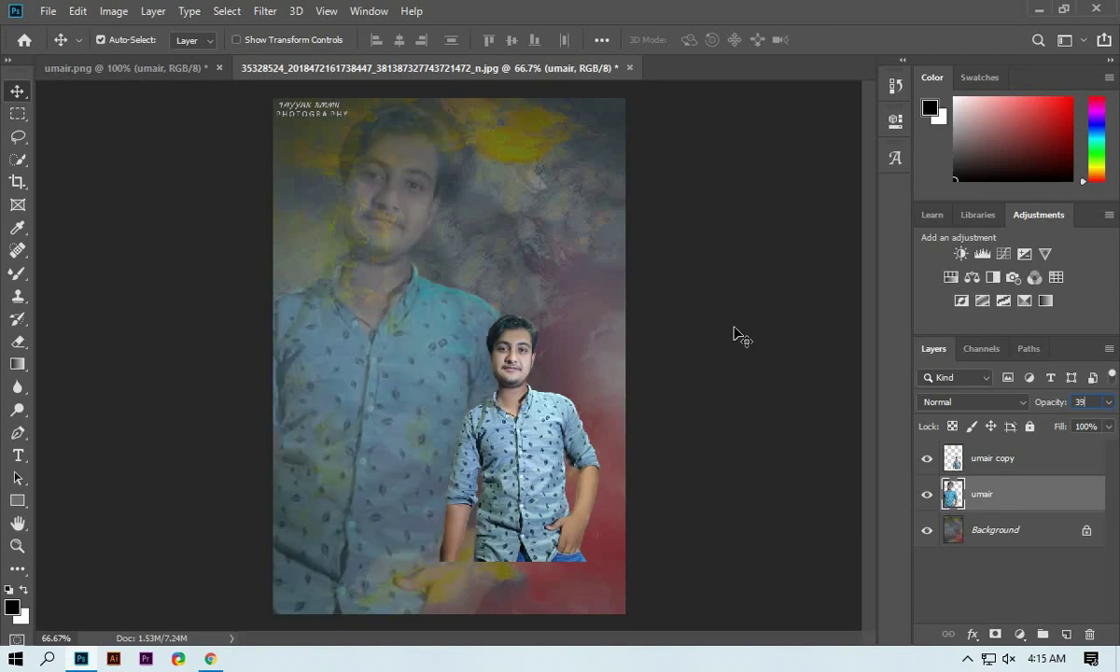
left_click(655, 393)
- Enlarge the front figure to about 210% and arrange both figures so that the front one overlaps the faded one
left_click_drag(520, 464, 519, 452)
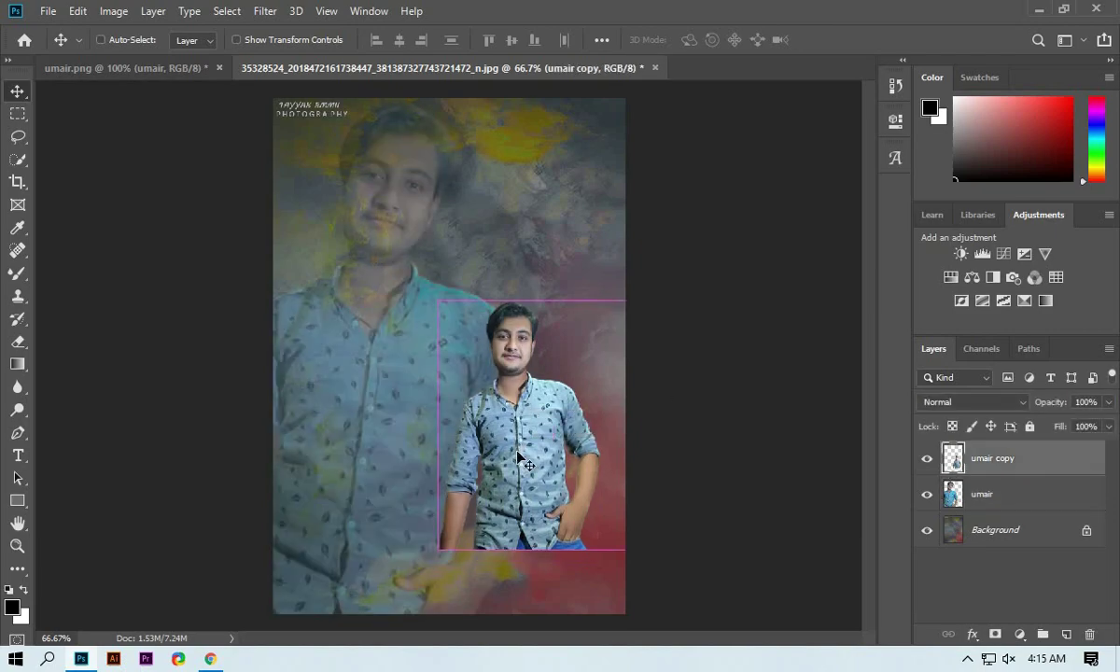
key("ctrl+t")
left_click_drag(439, 300, 225, 63)
left_click_drag(447, 252, 632, 351)
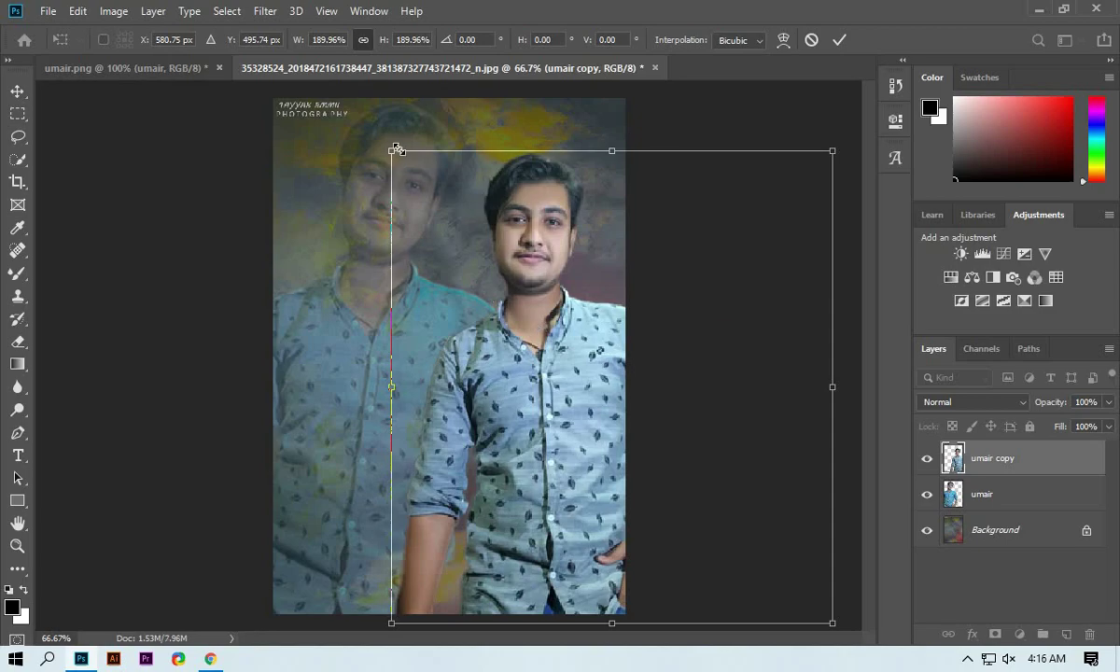
left_click_drag(388, 144, 372, 87)
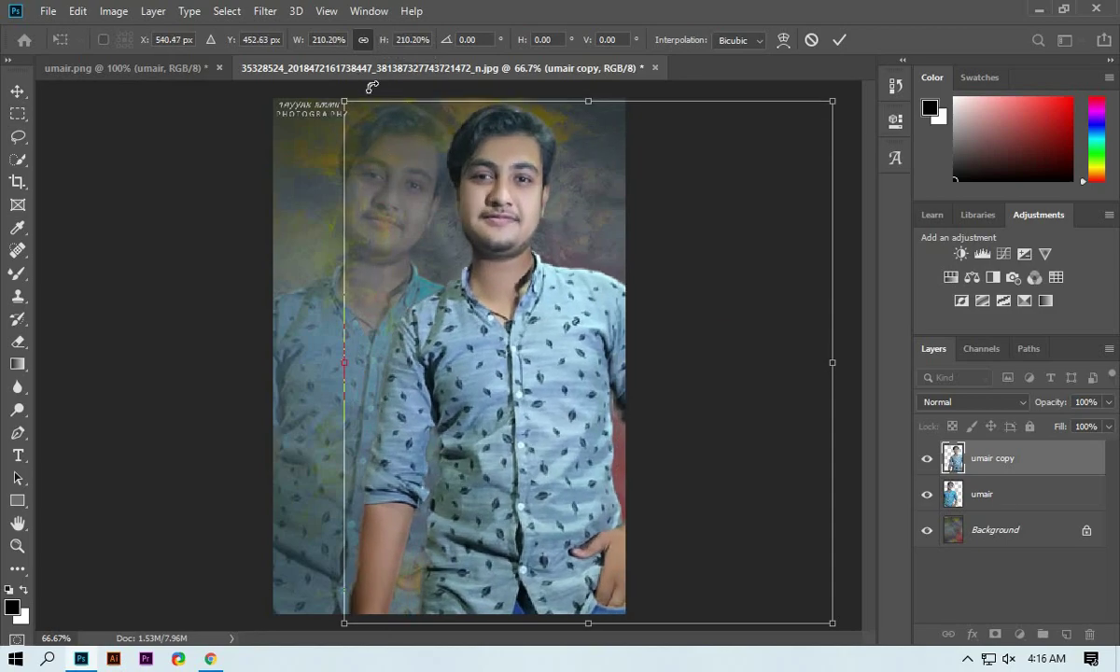
left_click(839, 40)
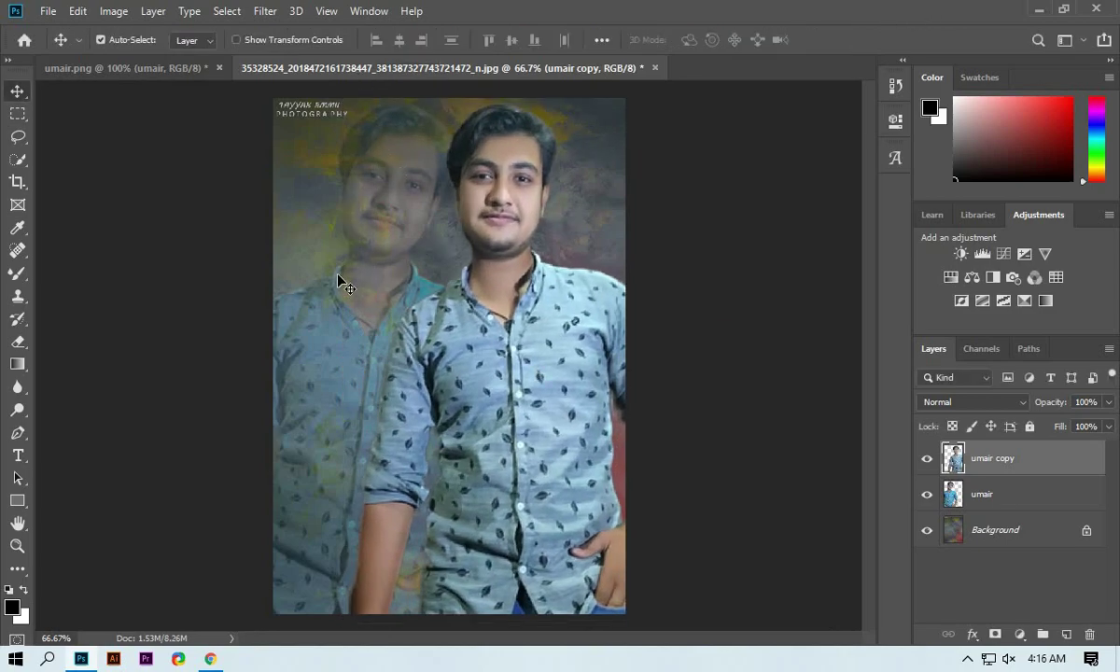
left_click_drag(331, 311, 327, 314)
mouse_move(445, 412)
left_mouse_down()
mouse_move(427, 412)
mouse_move(433, 427)
left_mouse_up()
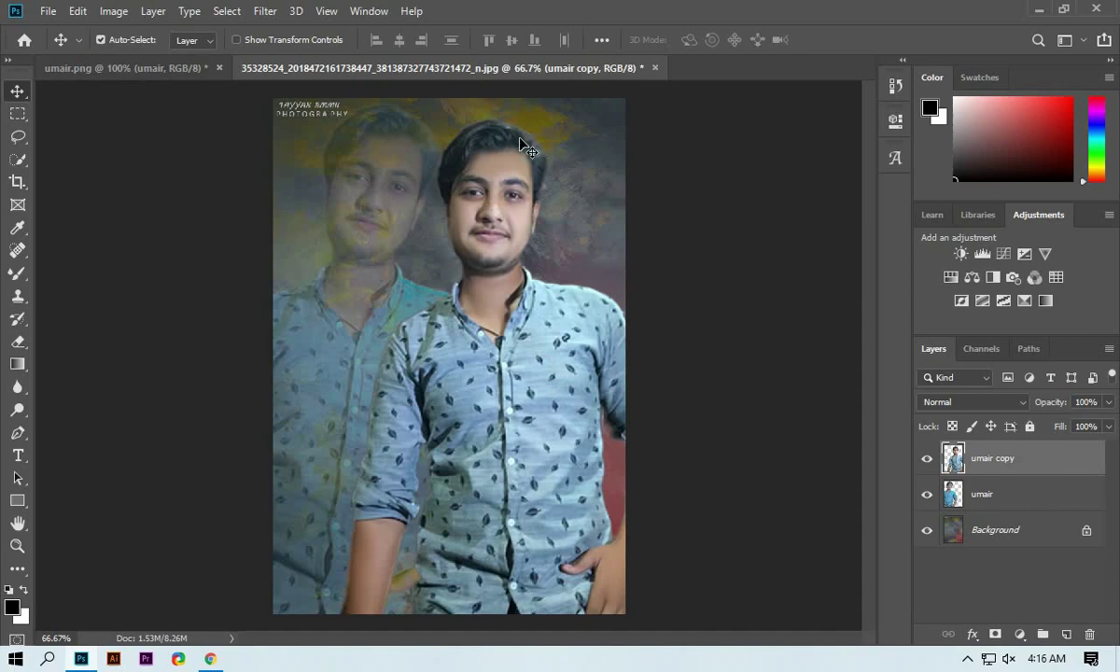
- Set the front figure's Camera Raw tones to exposure +0.15, contrast -53, highlights -33, shadows -43, whites +34 and blacks -18
left_click(264, 12)
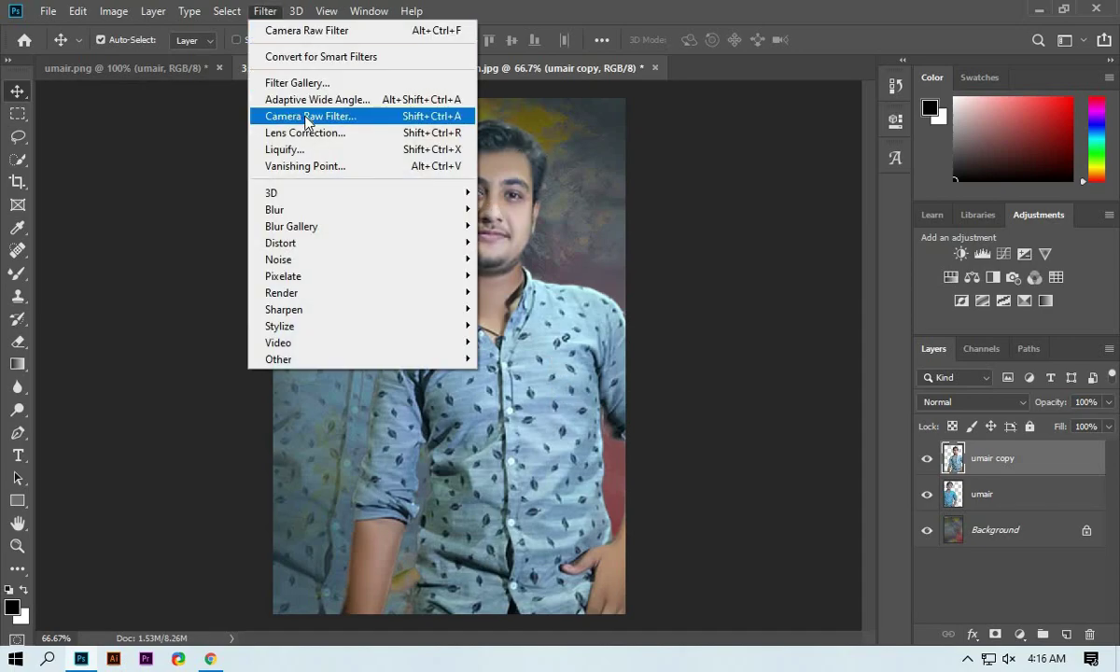
left_click(308, 116)
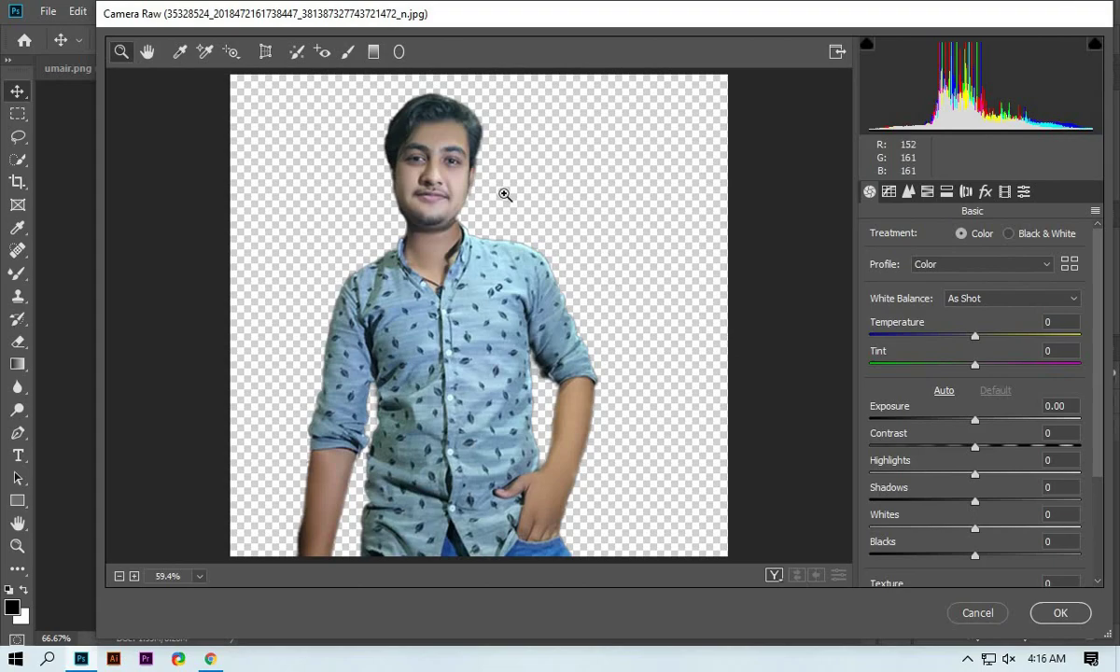
left_click_drag(275, 90, 738, 258)
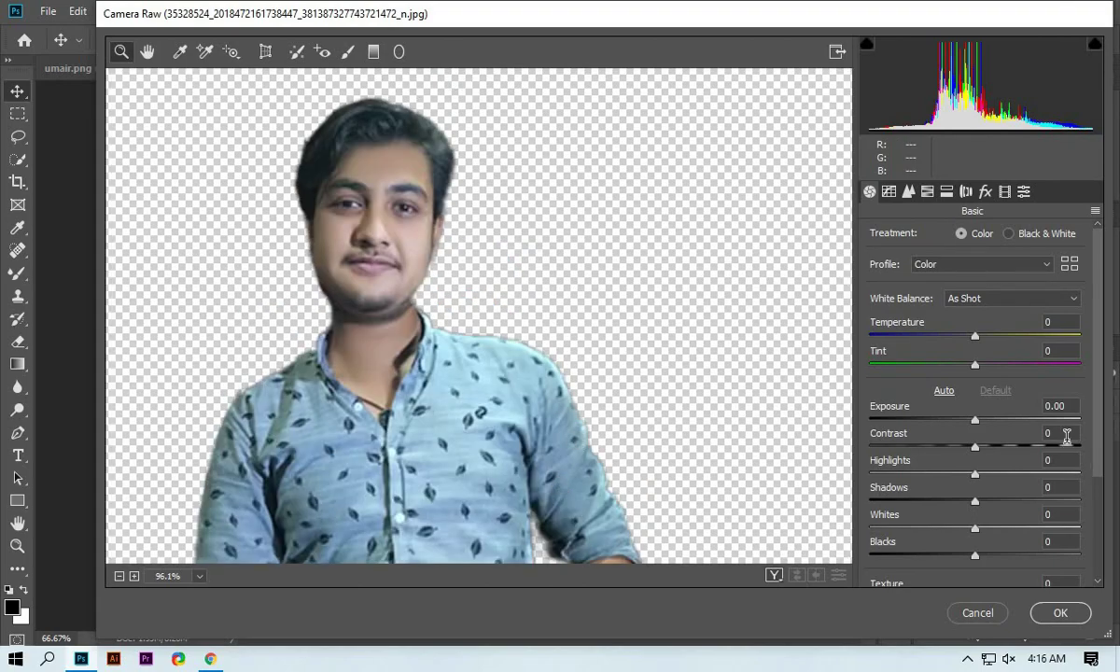
left_click(976, 421)
left_click_drag(978, 424, 918, 446)
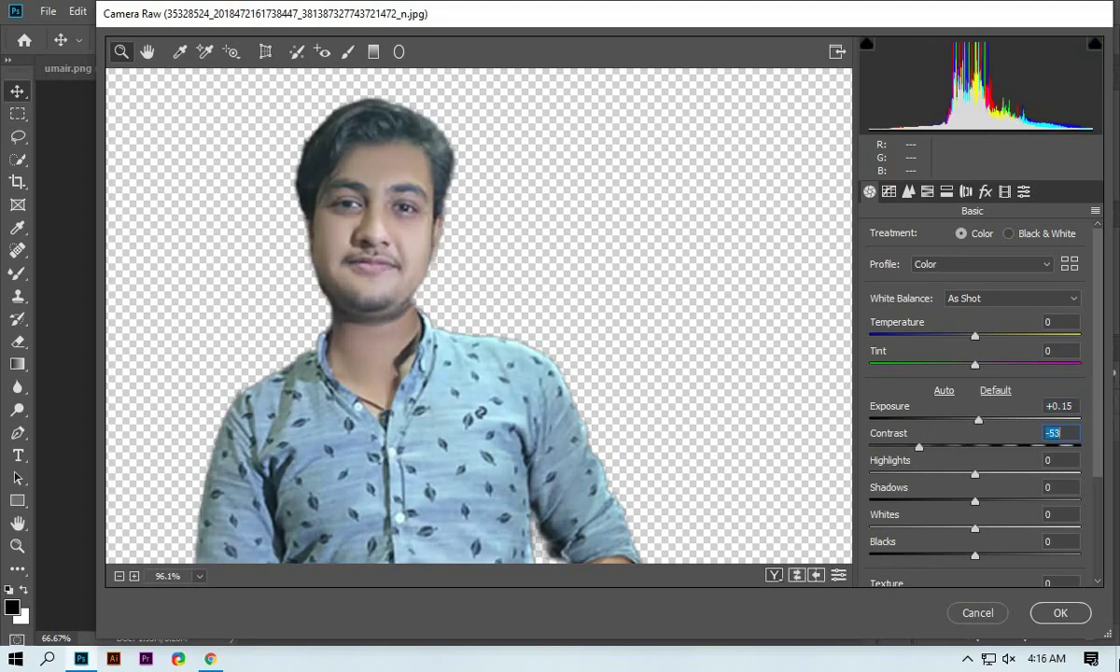
left_click_drag(974, 476, 946, 548)
scroll(959, 540, "down", 1)
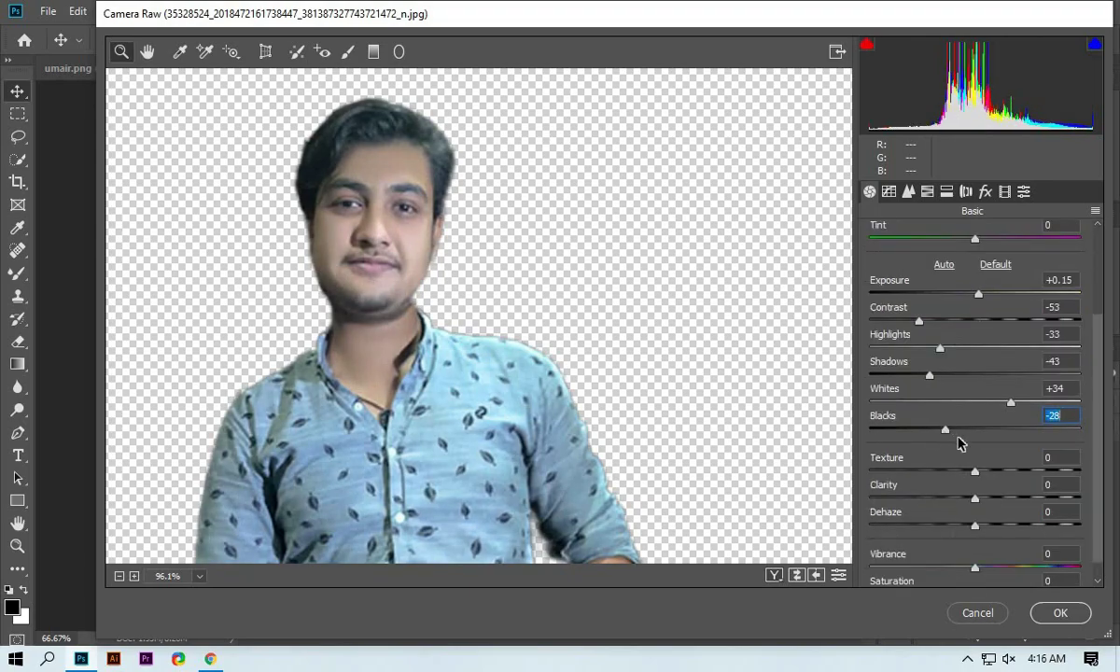
key("shift+Up")
- Set the front figure's clarity to -15, texture to +6 and overall saturation to +41
left_click_drag(977, 502, 962, 497)
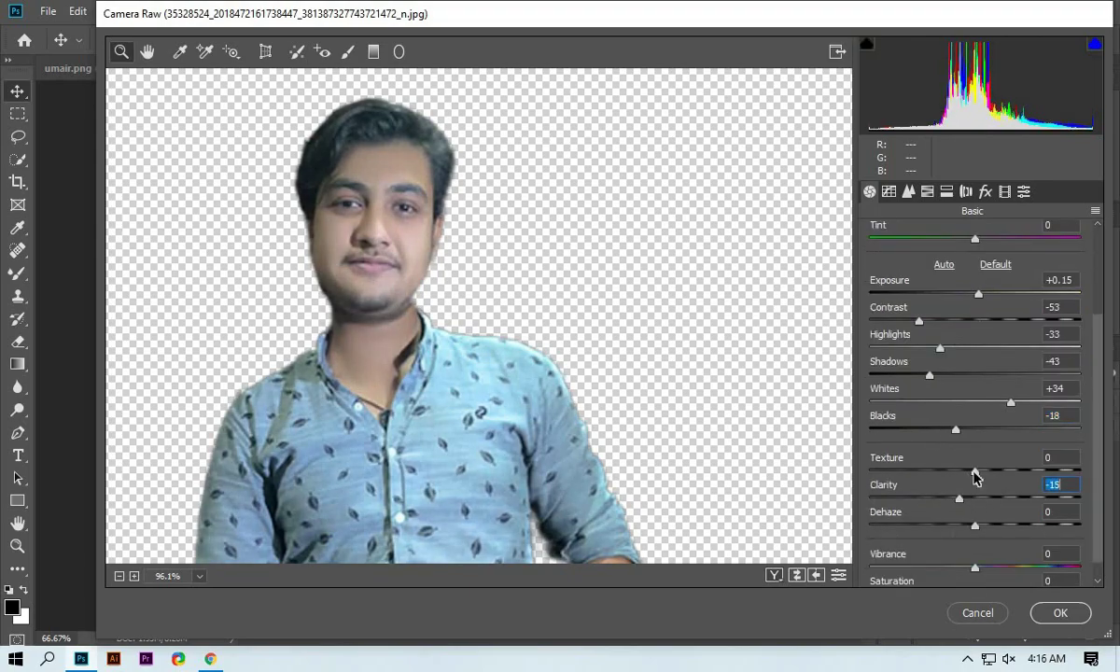
key("shift+Tab")
key("Up")
key("Up")
key("Up")
key("Up")
key("Up")
key("Up")
scroll(969, 559, "down", 1)
left_click_drag(974, 572, 1014, 573)
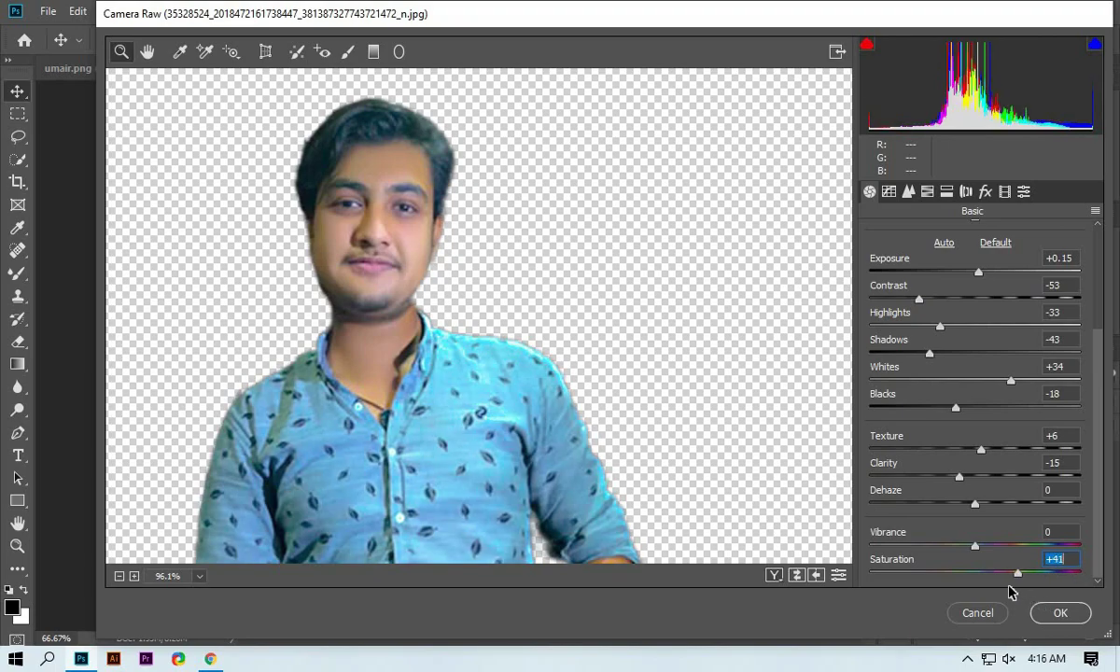
- Set the front figure's HSL saturation to reds +3, oranges -45, yellows -100, purples -43 and magentas -28
left_click(928, 192)
left_click_drag(979, 304, 825, 355)
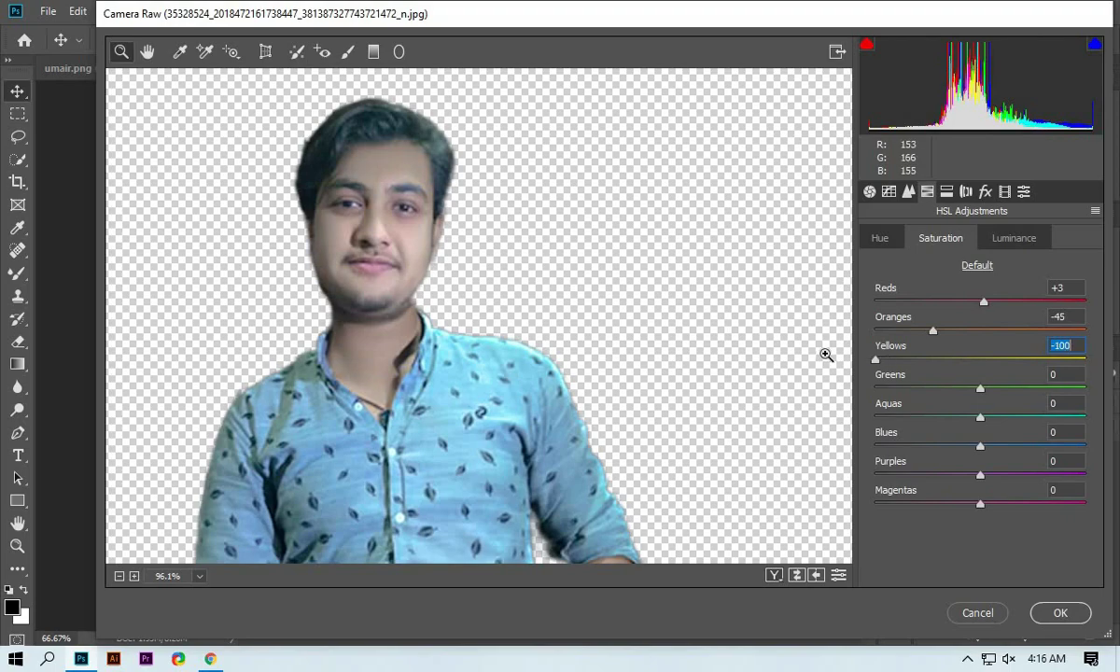
left_click(978, 475)
left_click(931, 476)
left_click(955, 503)
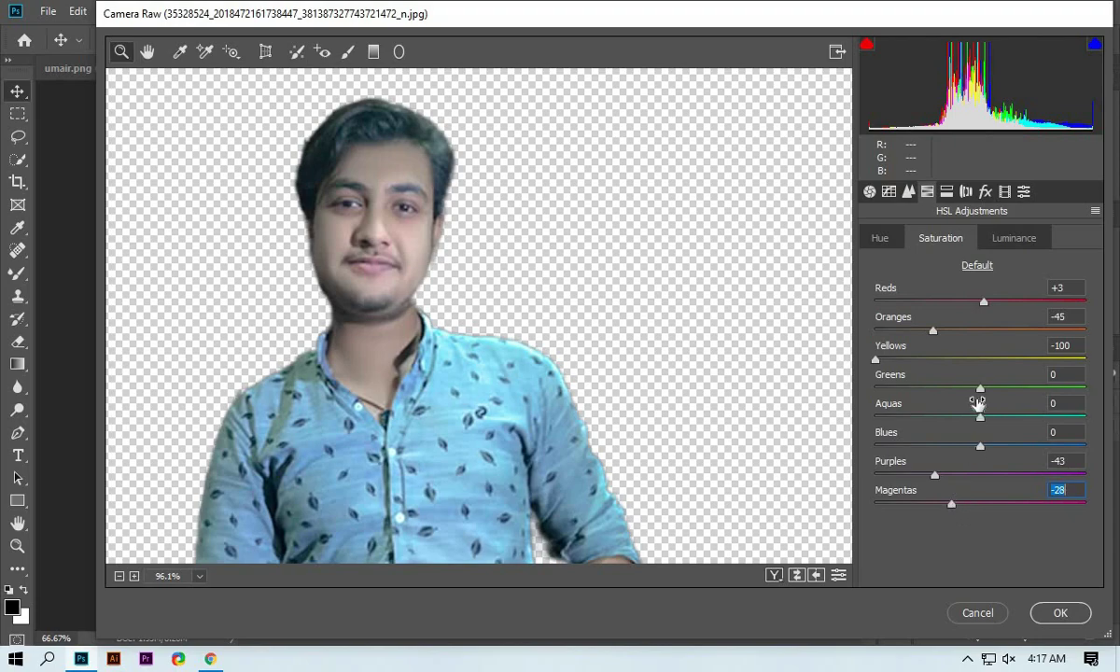
- Set the front figure's red saturation to -7 and apply the Camera Raw adjustments
left_click(986, 301)
key("Up")
key("Up")
key("Up")
key("Up")
key("Up")
key("Up")
key("Up")
key("Up")
key("BackSpace")
left_click(1059, 614)
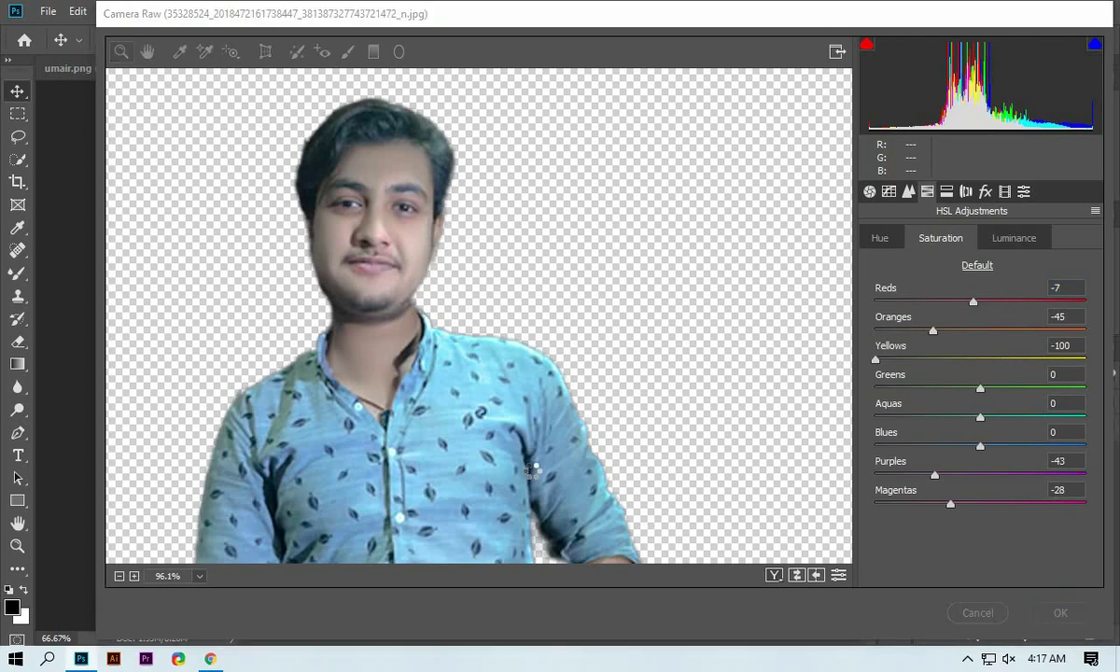
- Scale the front figure to about 104%, rotate it about 1.7 degrees clockwise and shift it slightly left
key("ctrl+minus")
key("ctrl+plus")
key("ctrl+minus")
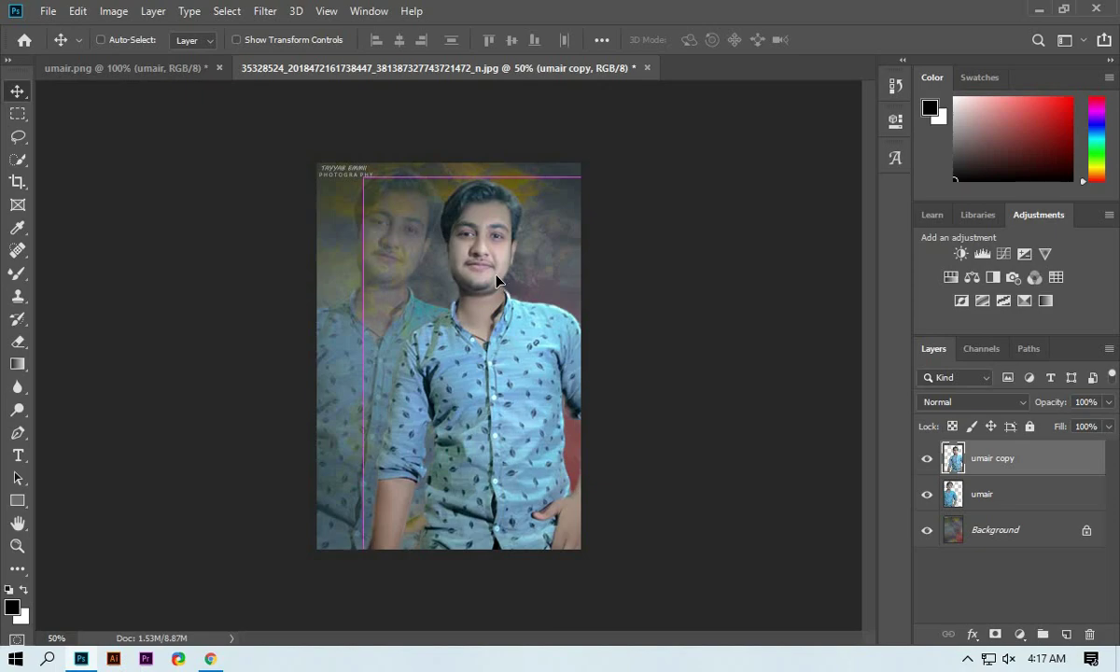
key("ctrl+t")
left_click_drag(727, 152, 727, 180)
mouse_move(623, 268)
left_mouse_down()
mouse_move(609, 286)
mouse_move(611, 265)
left_mouse_up()
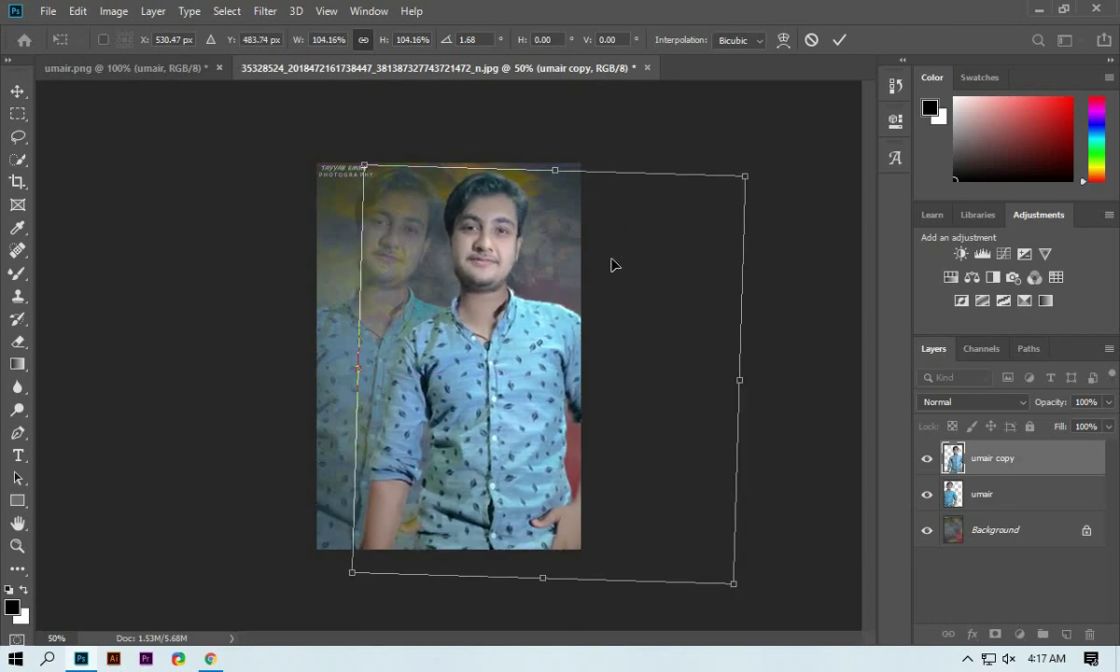
key("shift+Left")
key("shift+Left")
key("shift+Left")
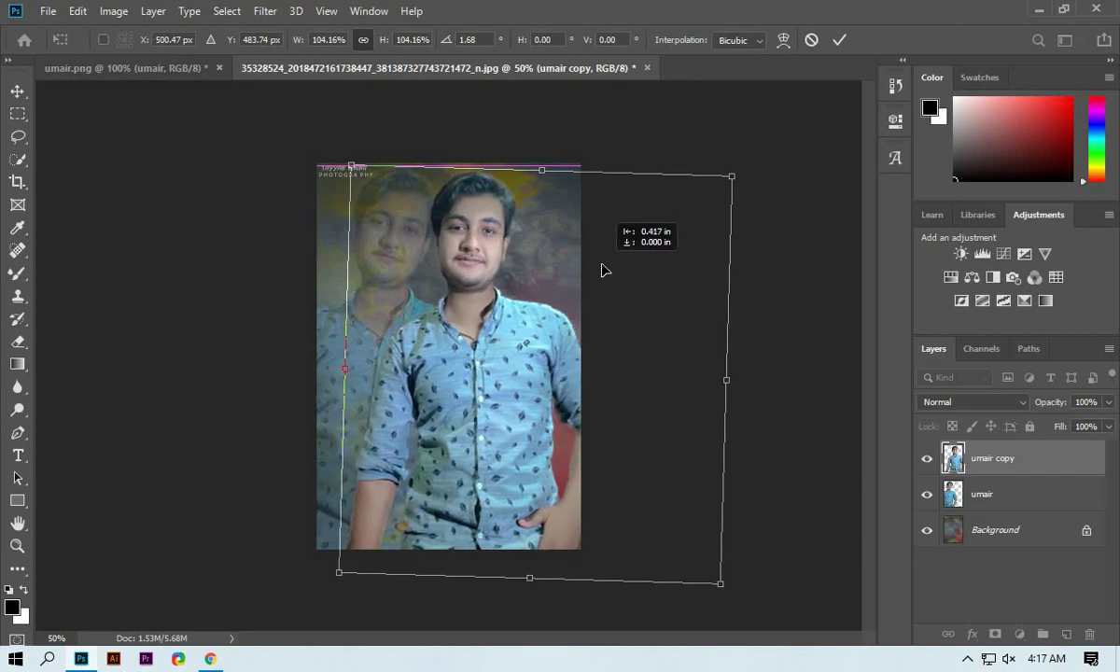
mouse_move(604, 268)
left_mouse_down()
mouse_move(605, 283)
mouse_move(608, 264)
left_mouse_up()
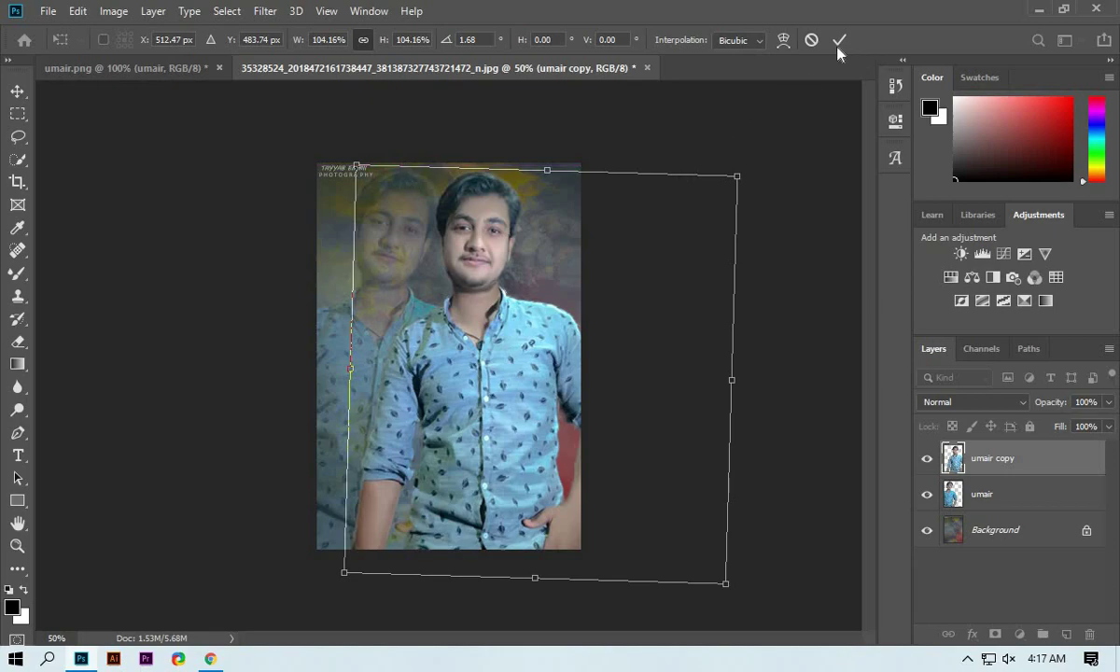
key("Return")
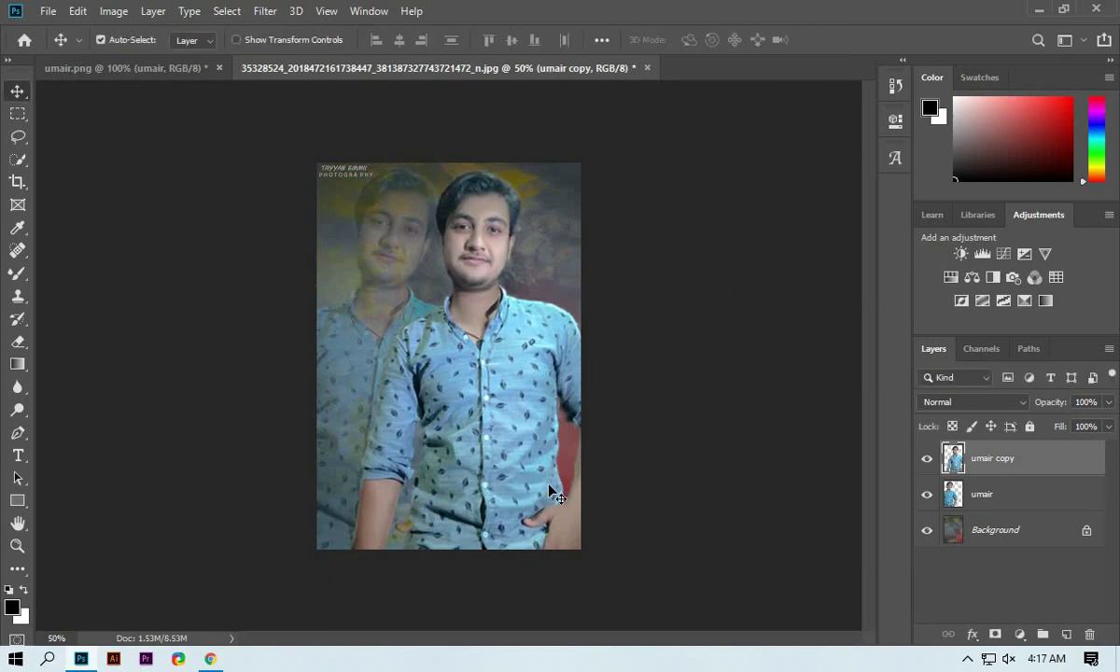
- Merge all visible layers of the composite into a single background layer
key("ctrl+minus")
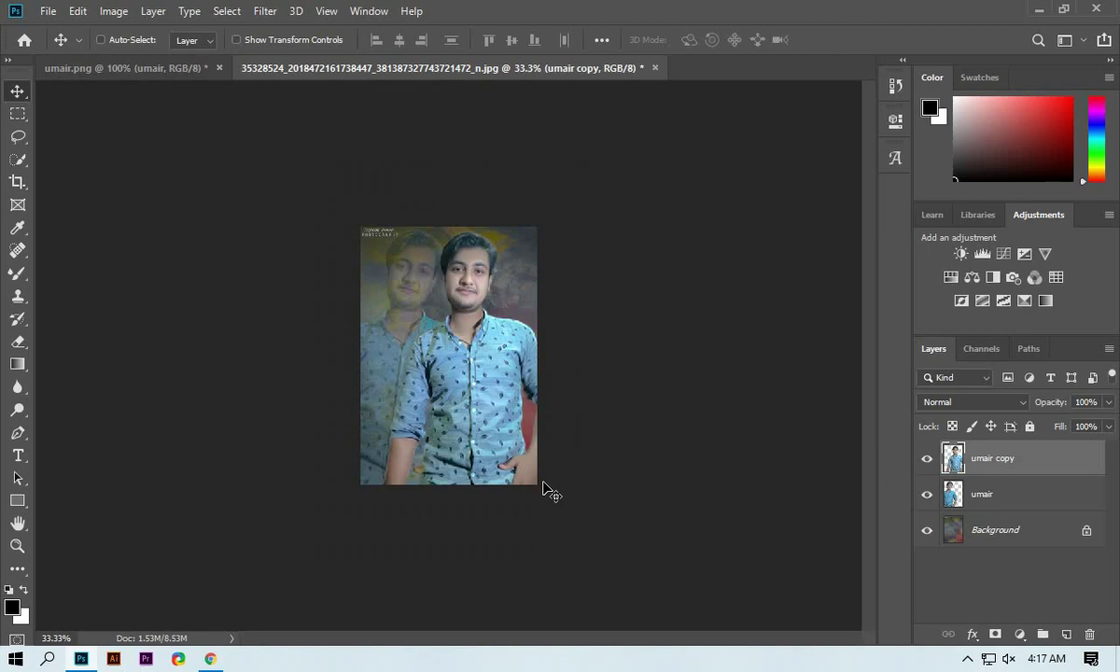
key("ctrl+plus")
key("ctrl+plus")
key("ctrl+minus")
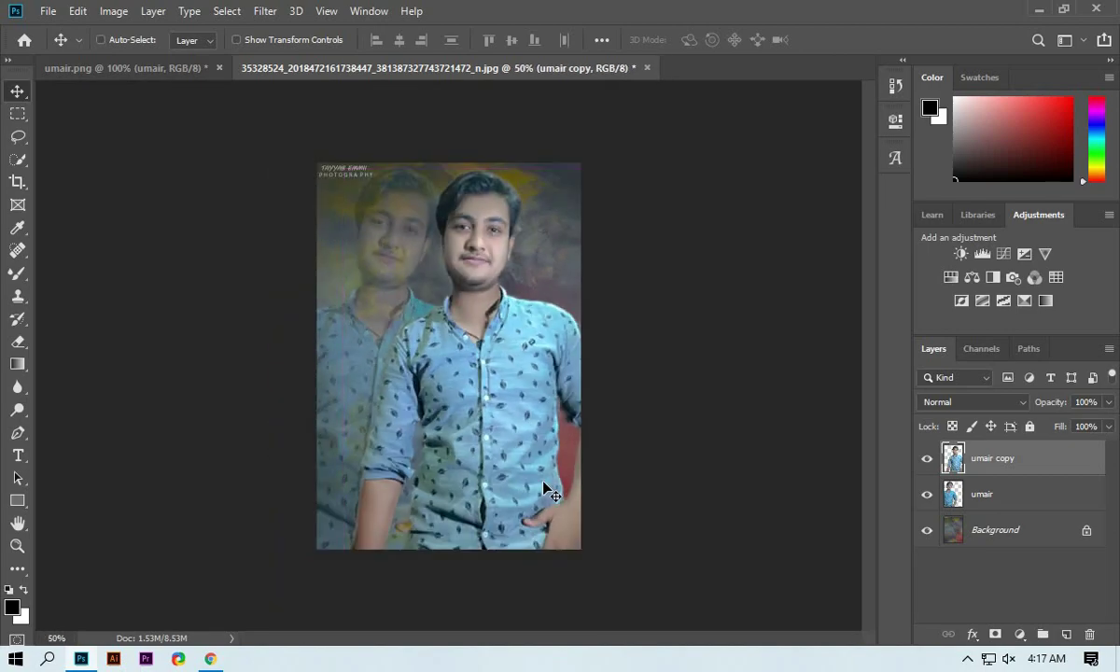
key("ctrl+shift+e")
- Extend the canvas beyond all four edges with the Crop tool to frame the composite with an even white border
left_click(24, 180)
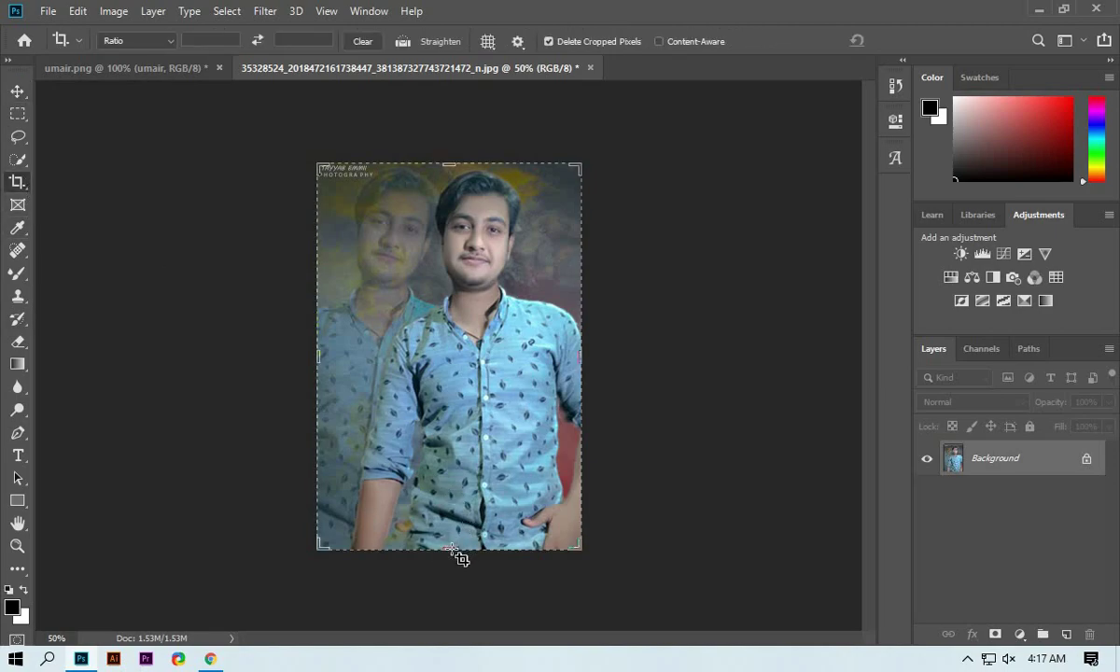
left_click_drag(447, 549, 455, 582)
left_click_drag(582, 361, 607, 384)
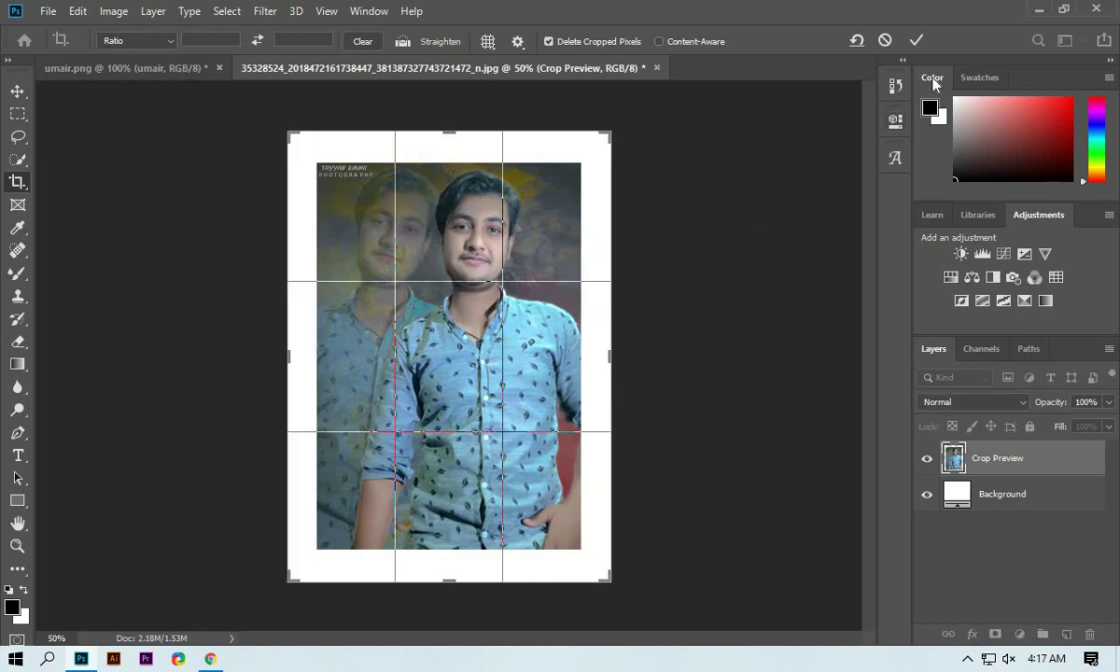
left_click(917, 40)
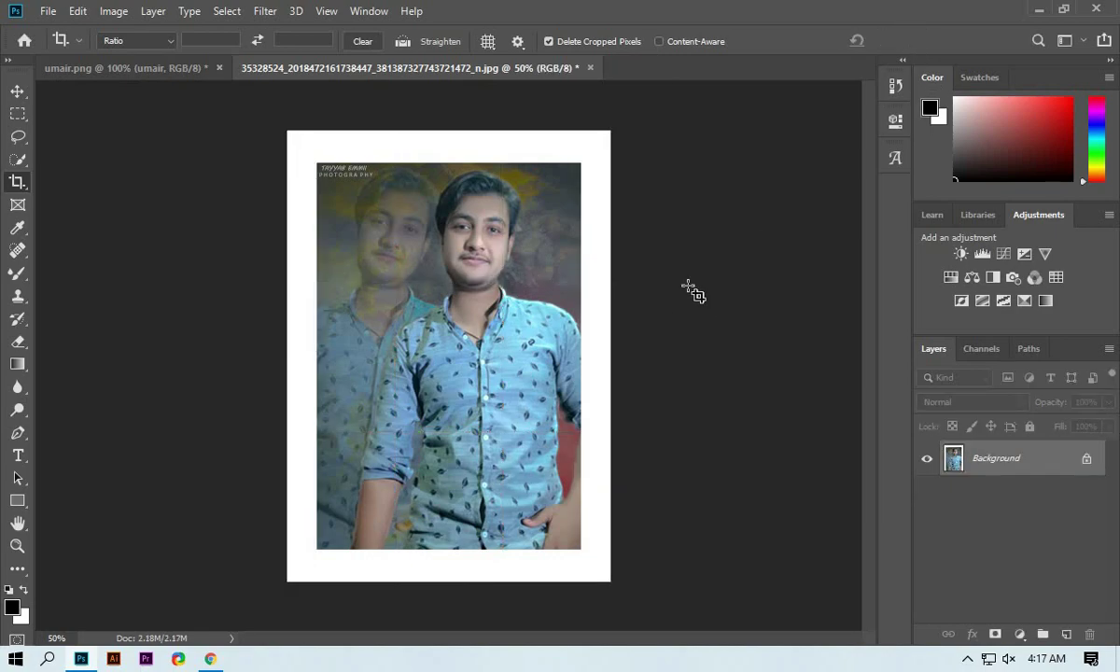
- Examine the framed composite at several magnifications and compare it with the retouched cut-out in the other document
key("ctrl+minus")
key("ctrl+plus")
key("ctrl+plus")
key("ctrl+plus")
key("ctrl+minus")
key("ctrl+minus")
left_click(164, 68)
left_click(411, 68)
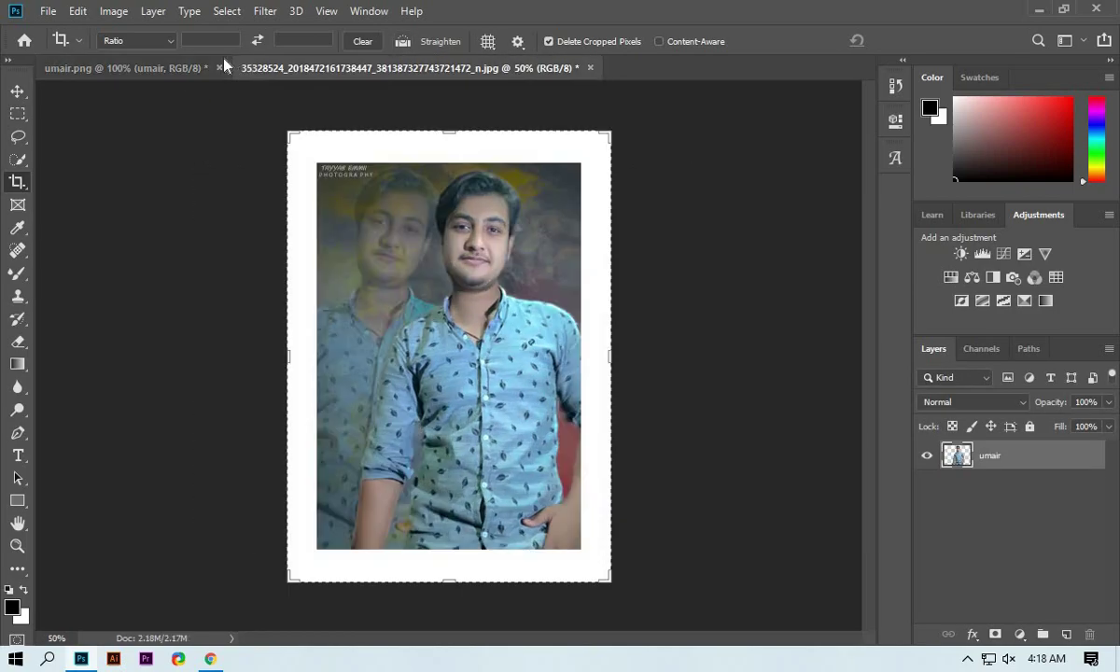
left_click(112, 67)
left_click(270, 67)
left_click(140, 67)
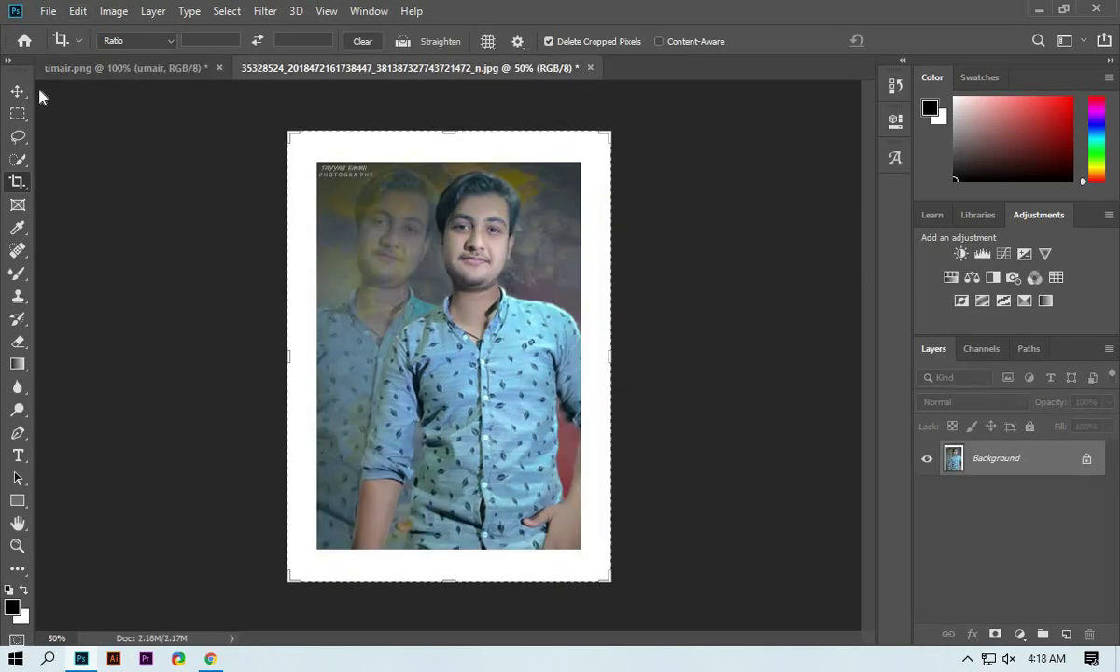